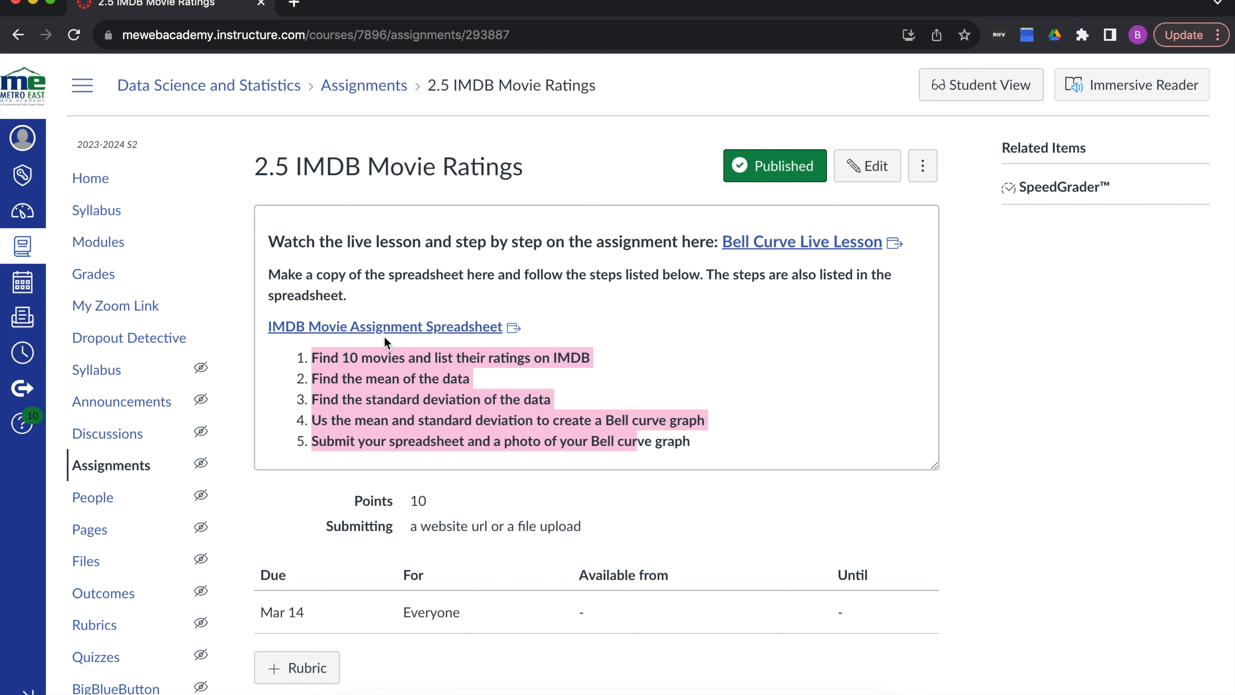
Make a copy of the IMDB Original assignment spreadsheet and rename it with the owner's surname followed by _IMDB.
{"action": "left_click", "coordinate": [383, 331]}
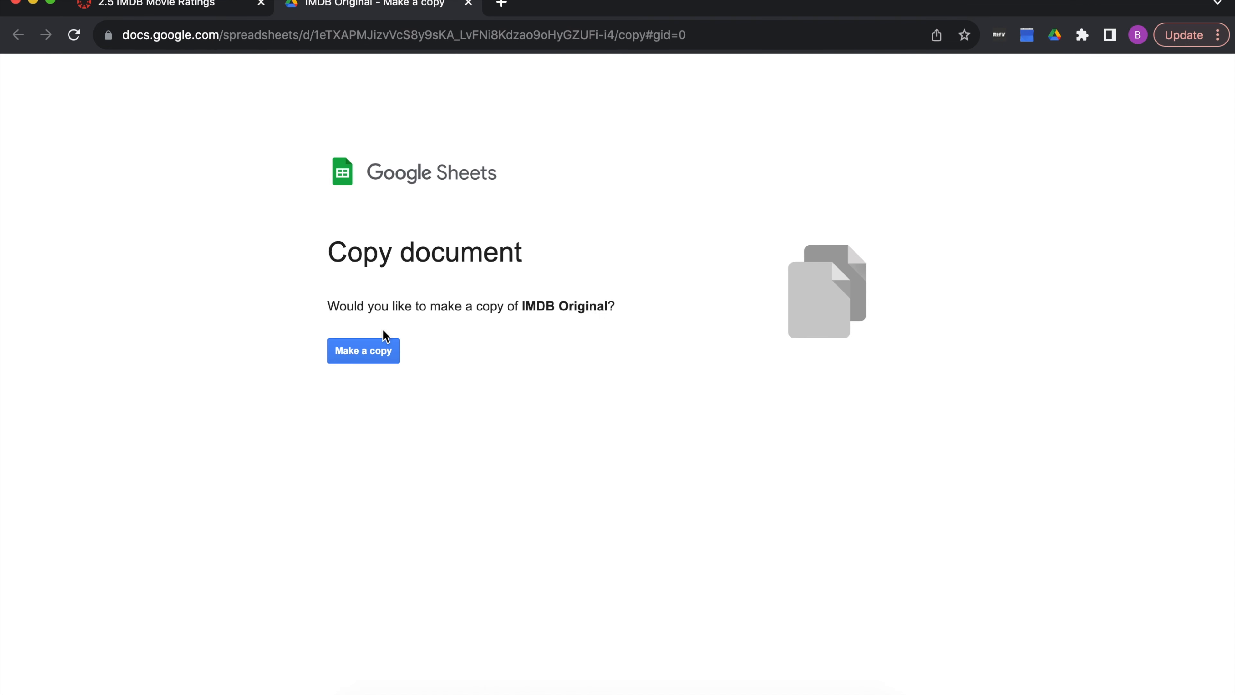
{"action": "left_click", "coordinate": [378, 358]}
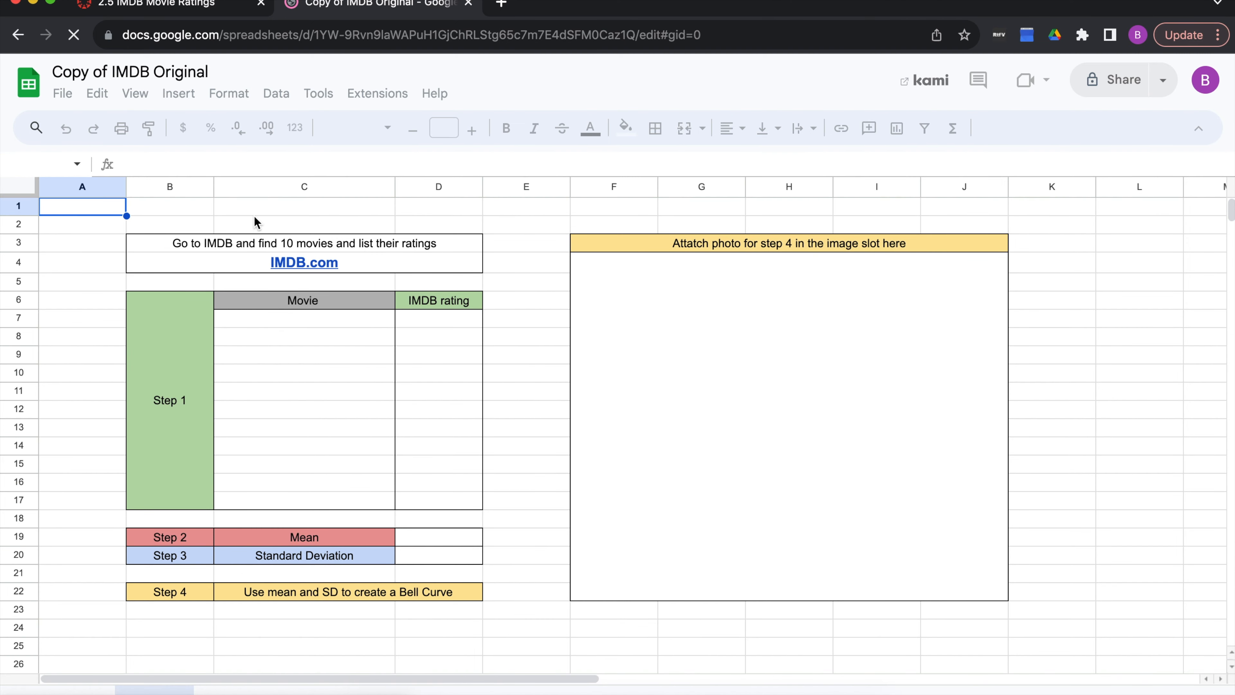
{"action": "left_click", "coordinate": [78, 72]}
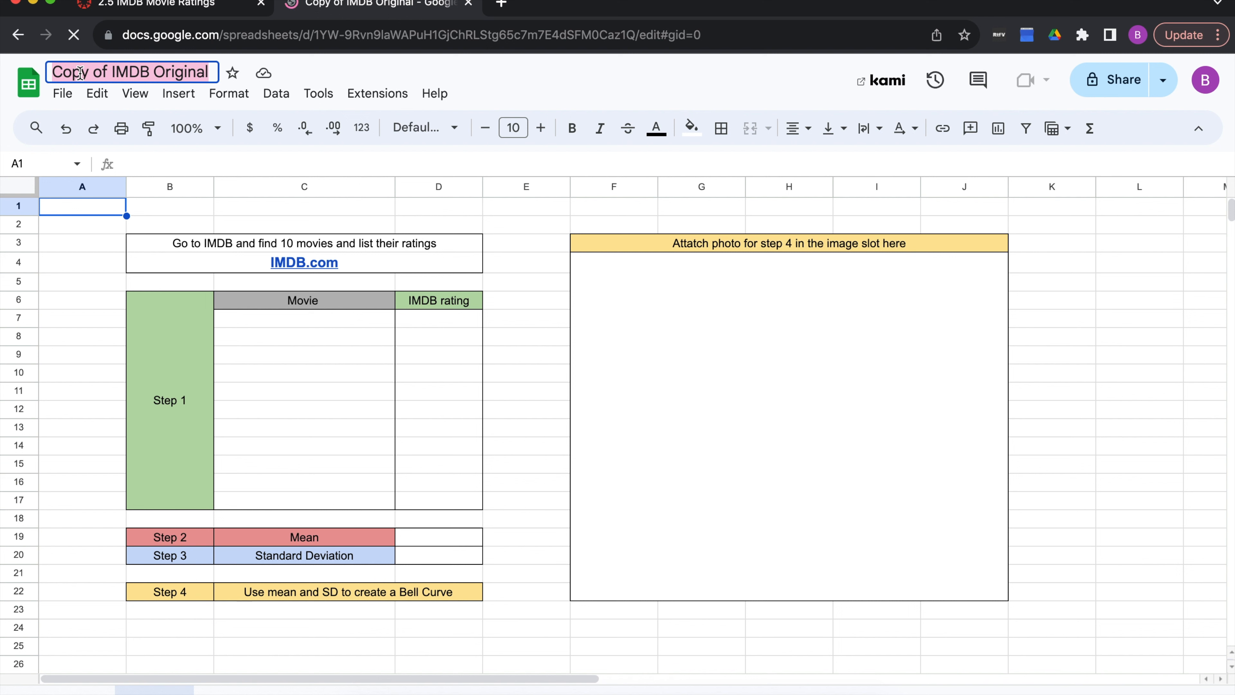
{"action": "type", "text": "Saling_IMDB"}
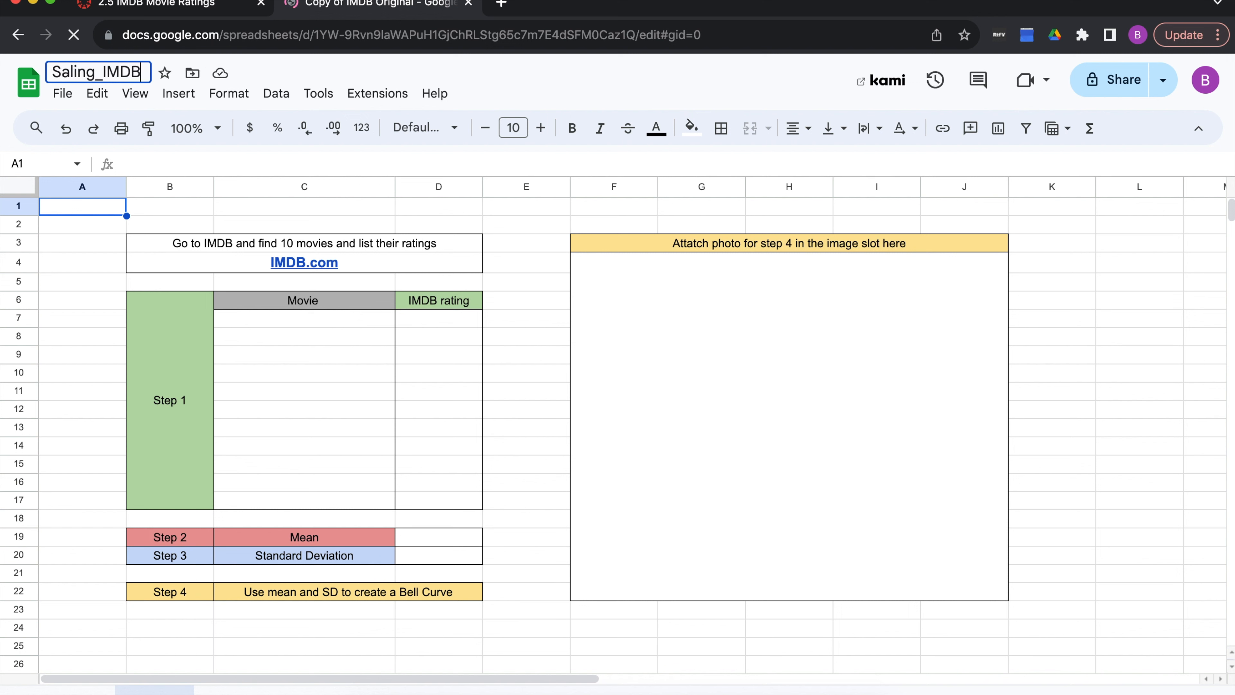
Share the spreadsheet by setting its general access to Anyone with the link.
{"action": "left_click", "coordinate": [1121, 81]}
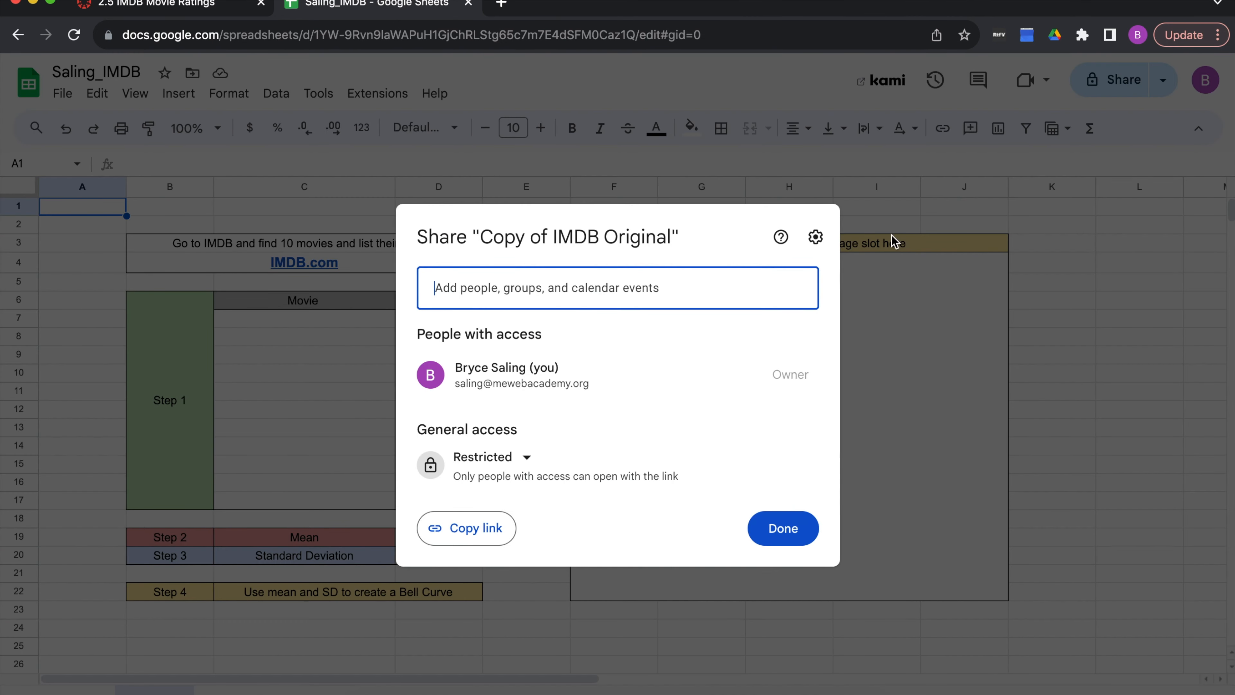
{"action": "left_click", "coordinate": [501, 459]}
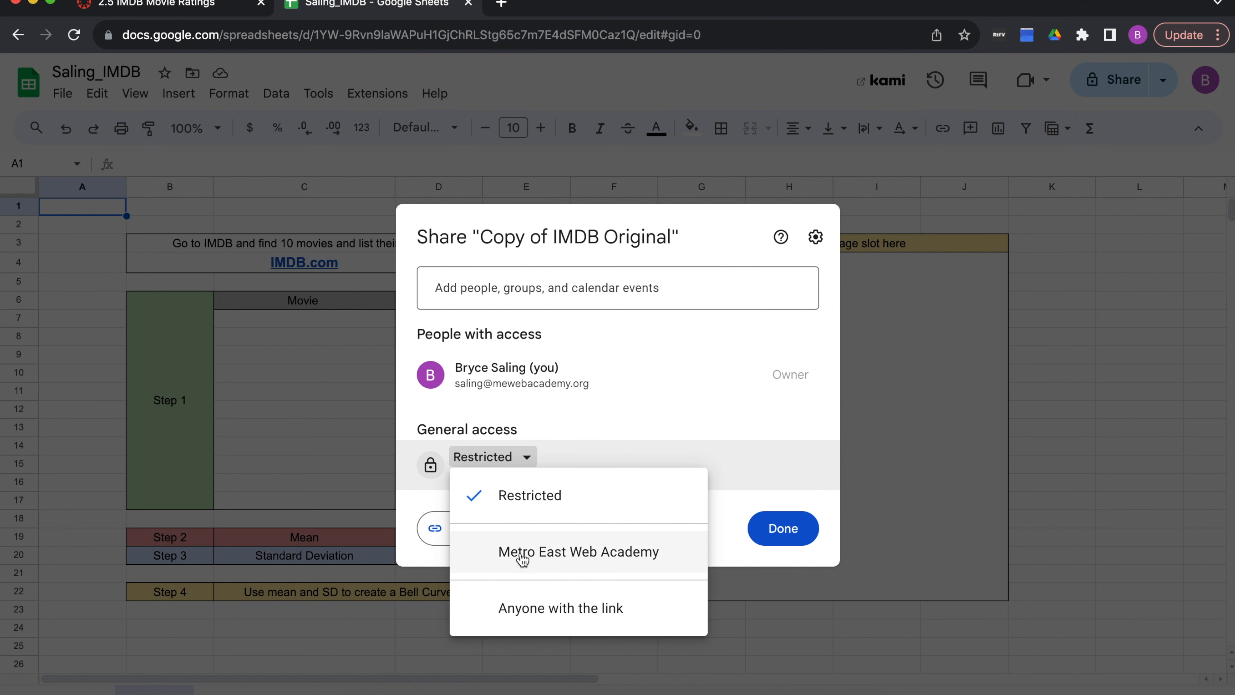
{"action": "left_click", "coordinate": [548, 614]}
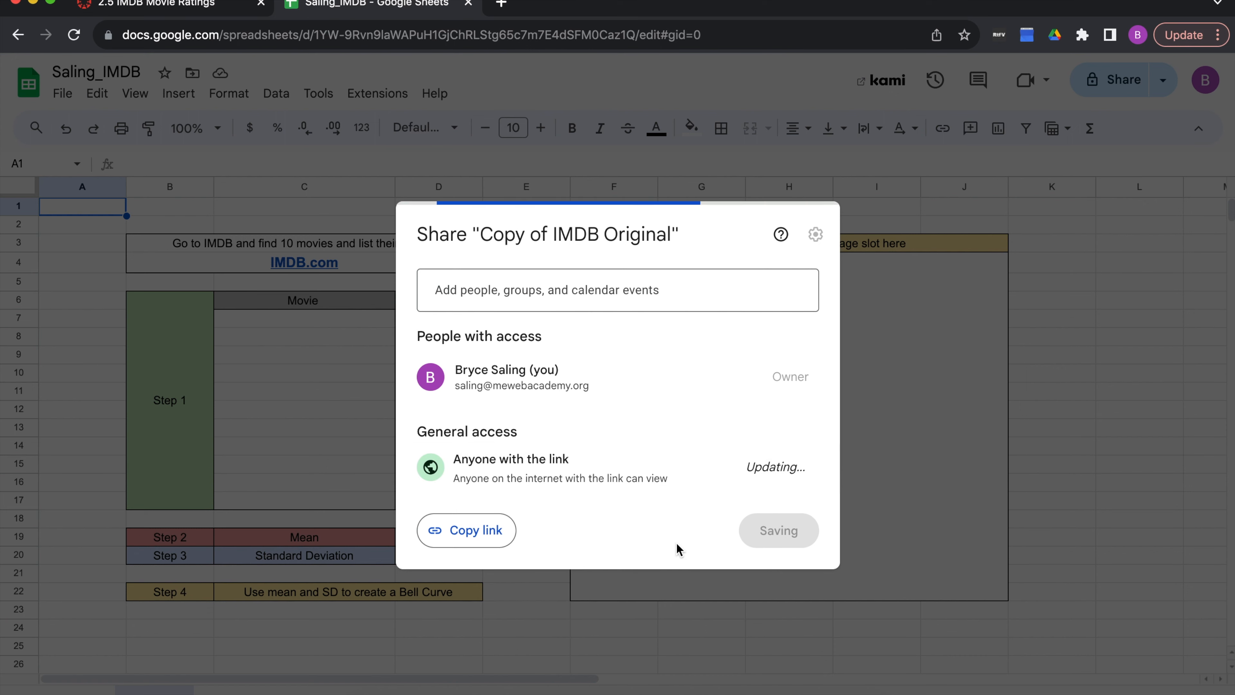
{"action": "left_click", "coordinate": [783, 528]}
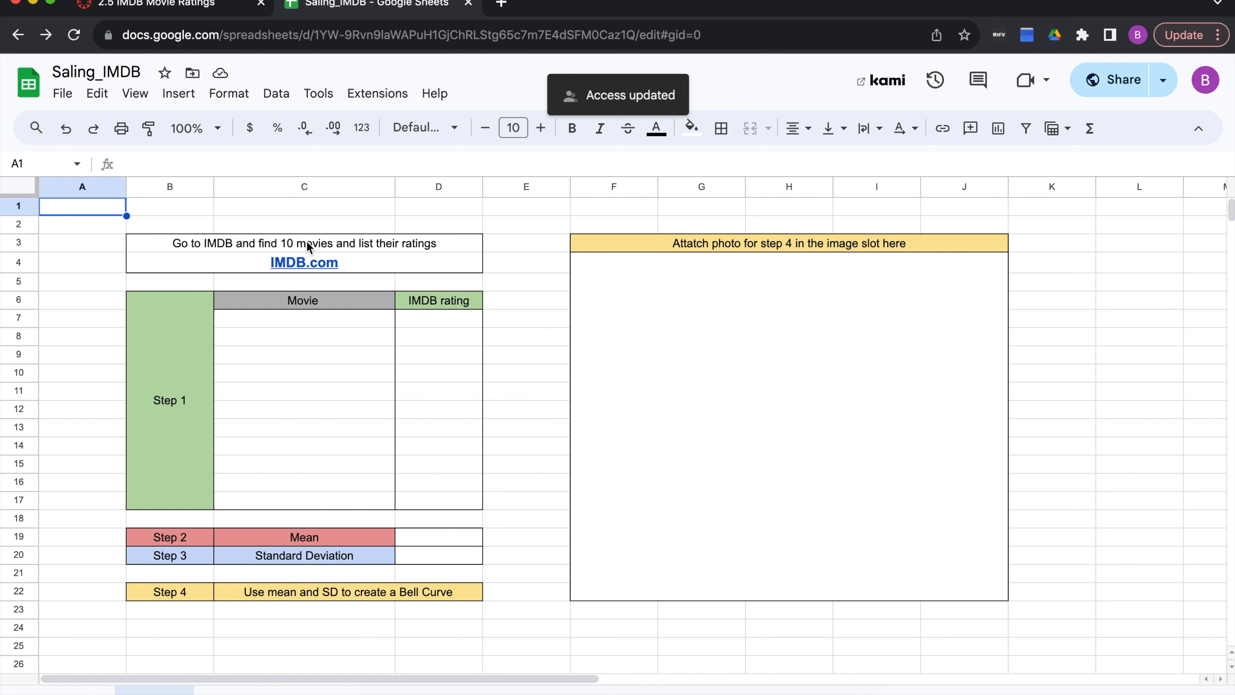
Open the IMDB.com website linked above the movie table in the spreadsheet.
{"action": "mouse_move", "coordinate": [292, 264]}
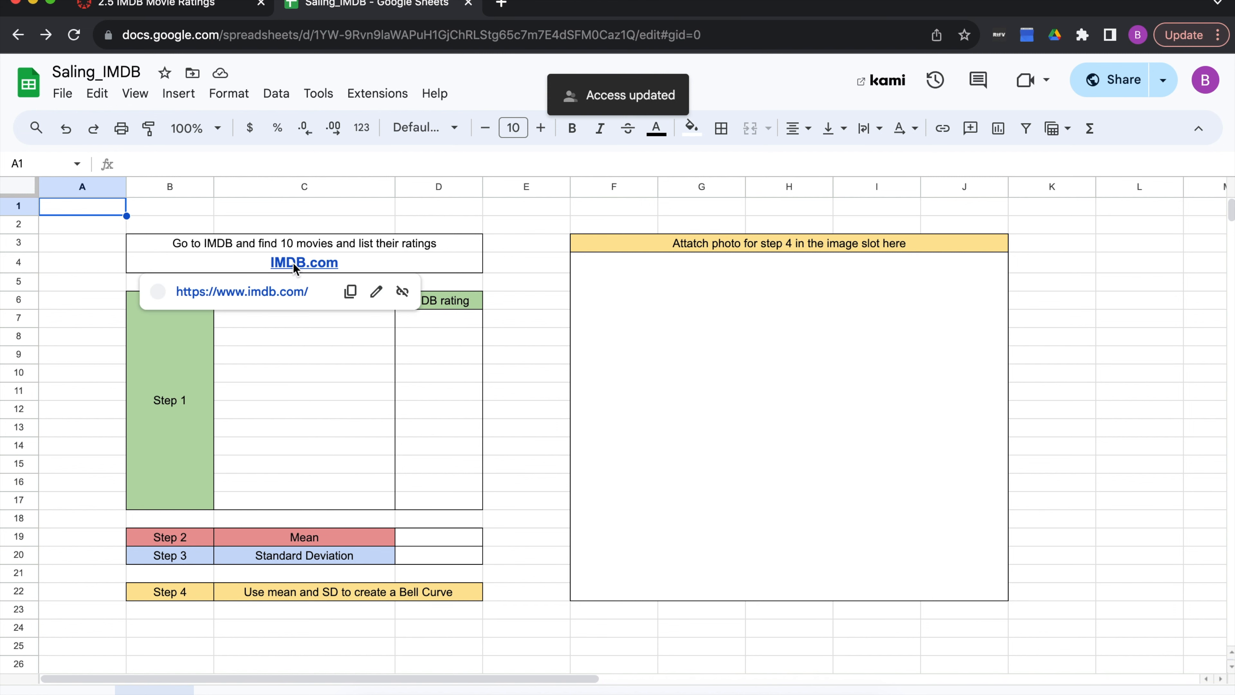
{"action": "left_click", "coordinate": [294, 263]}
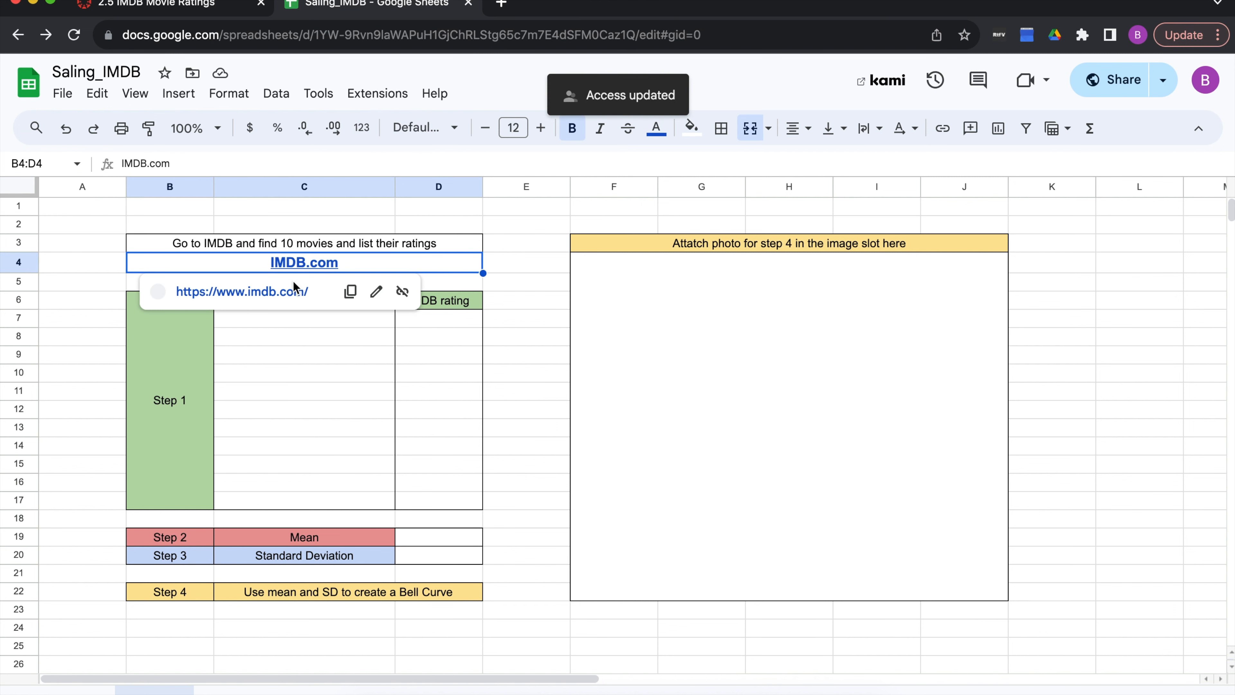
{"action": "left_click", "coordinate": [292, 292]}
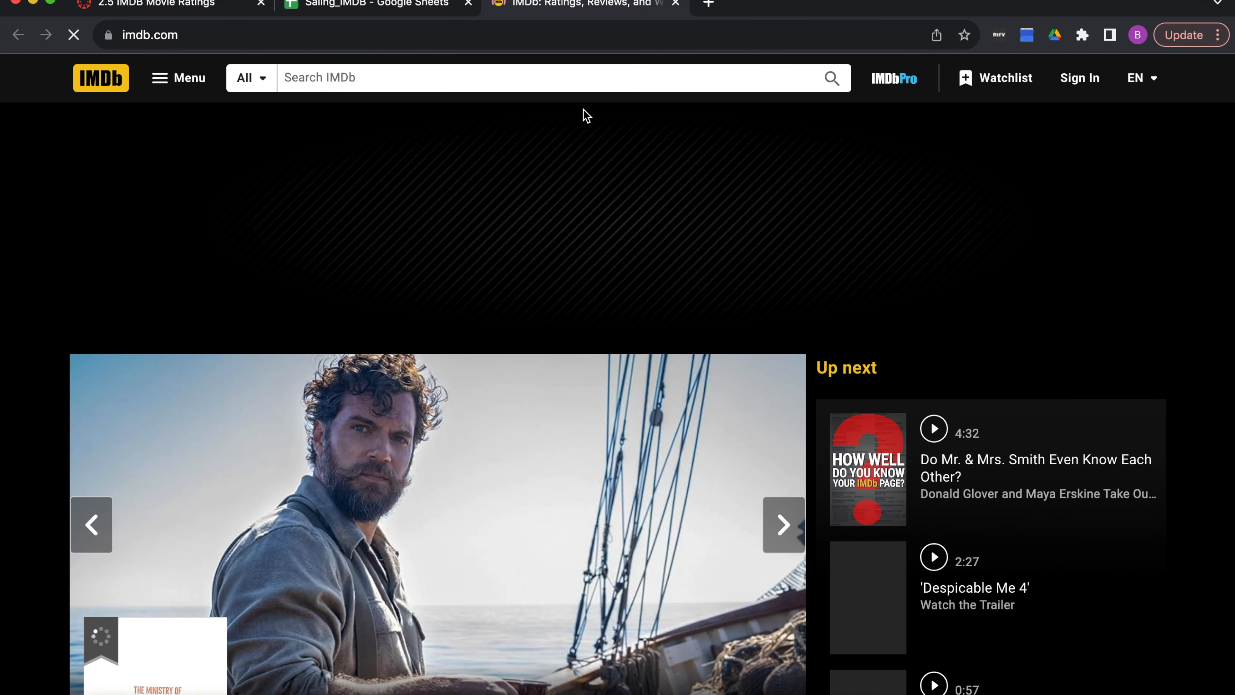
{"action": "left_click", "coordinate": [424, 16]}
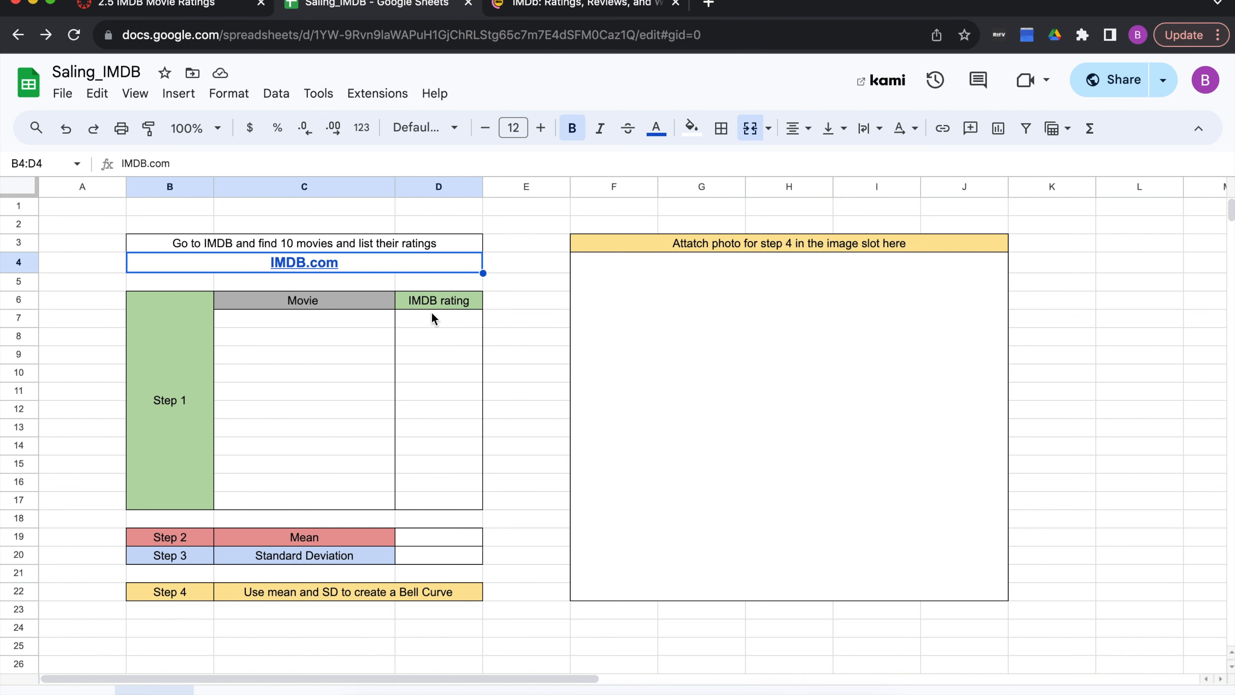
{"action": "left_click", "coordinate": [566, 6]}
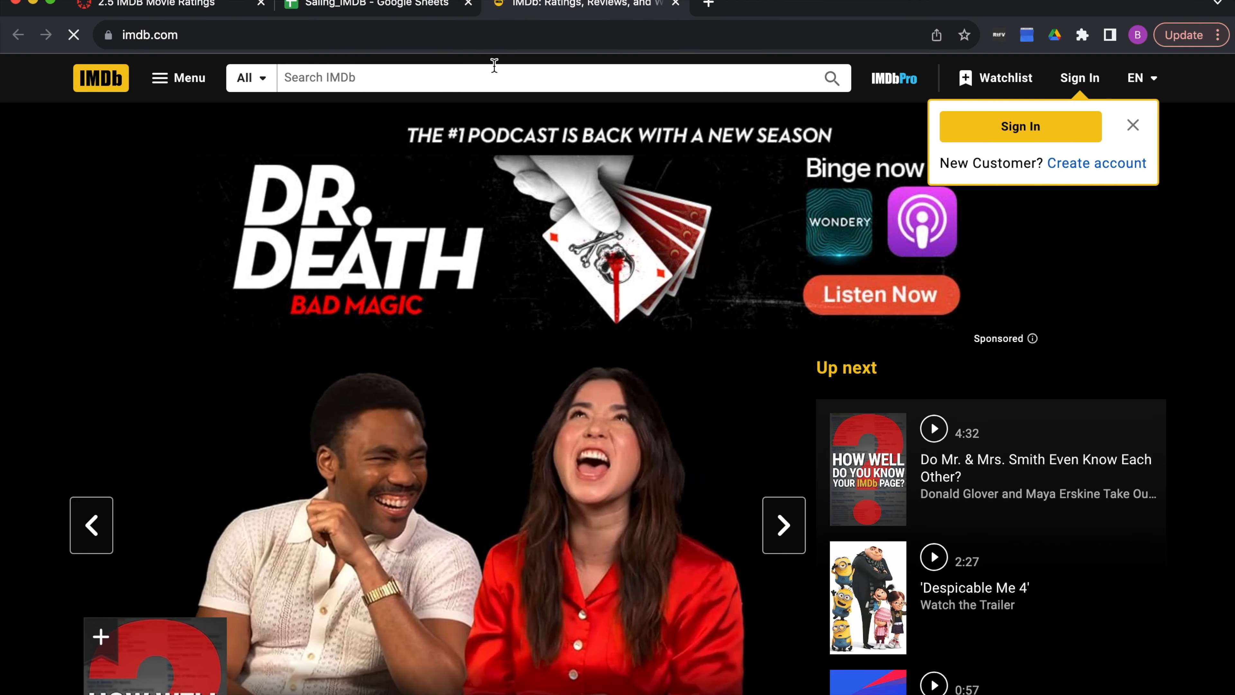
Search IMDb for "despic" and open the page of the 2010 movie Despicable Me.
{"action": "left_click", "coordinate": [470, 78]}
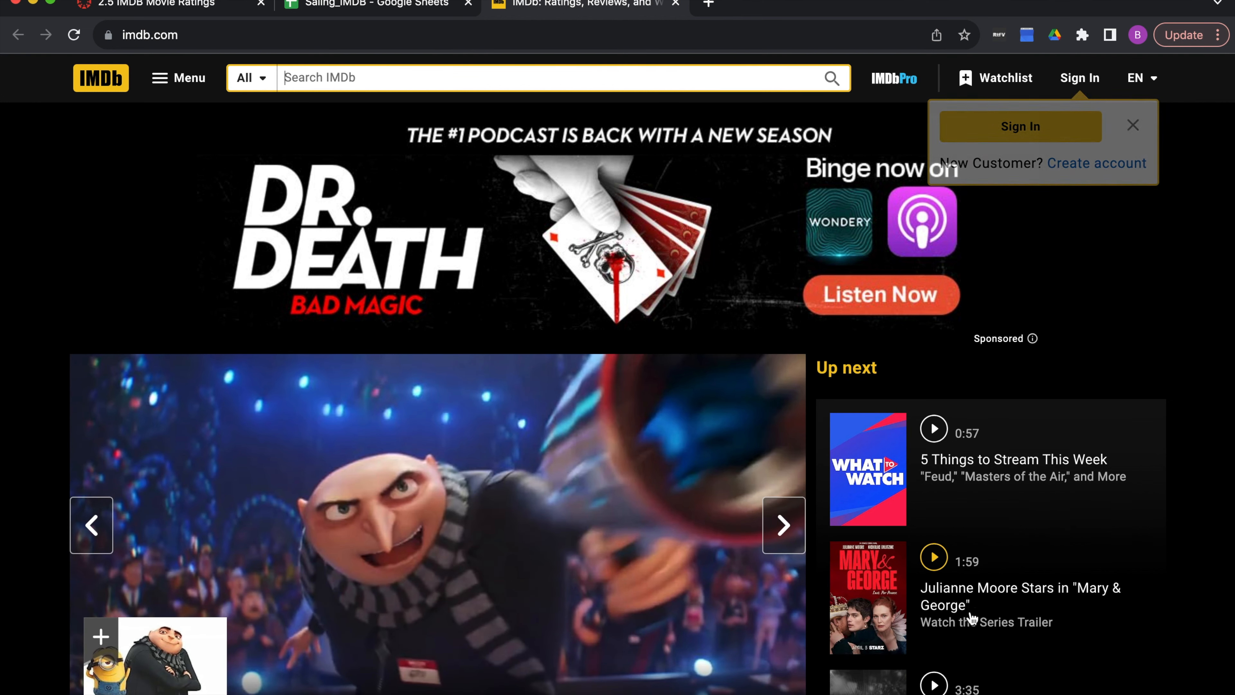
{"action": "scroll", "coordinate": [968, 603], "scroll_direction": "down", "scroll_amount": 2}
{"action": "scroll", "coordinate": [964, 596], "scroll_direction": "down", "scroll_amount": 7}
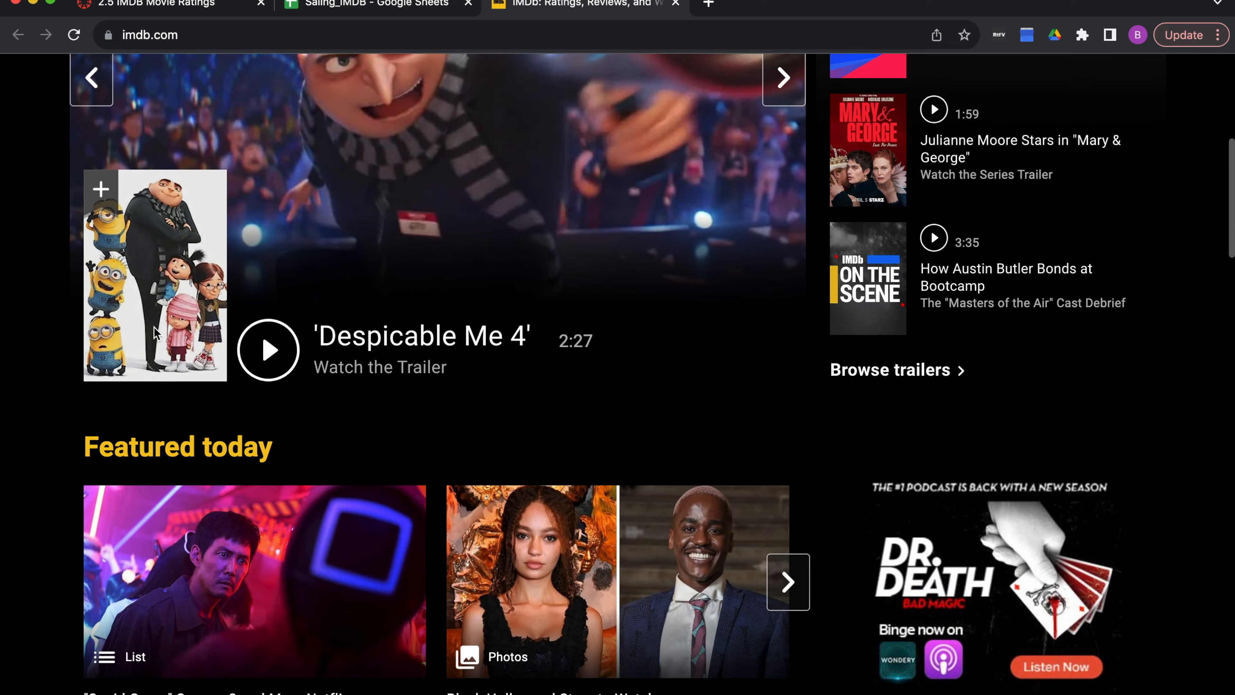
{"action": "scroll", "coordinate": [257, 362], "scroll_direction": "up", "scroll_amount": 10}
{"action": "type", "text": "desm"}
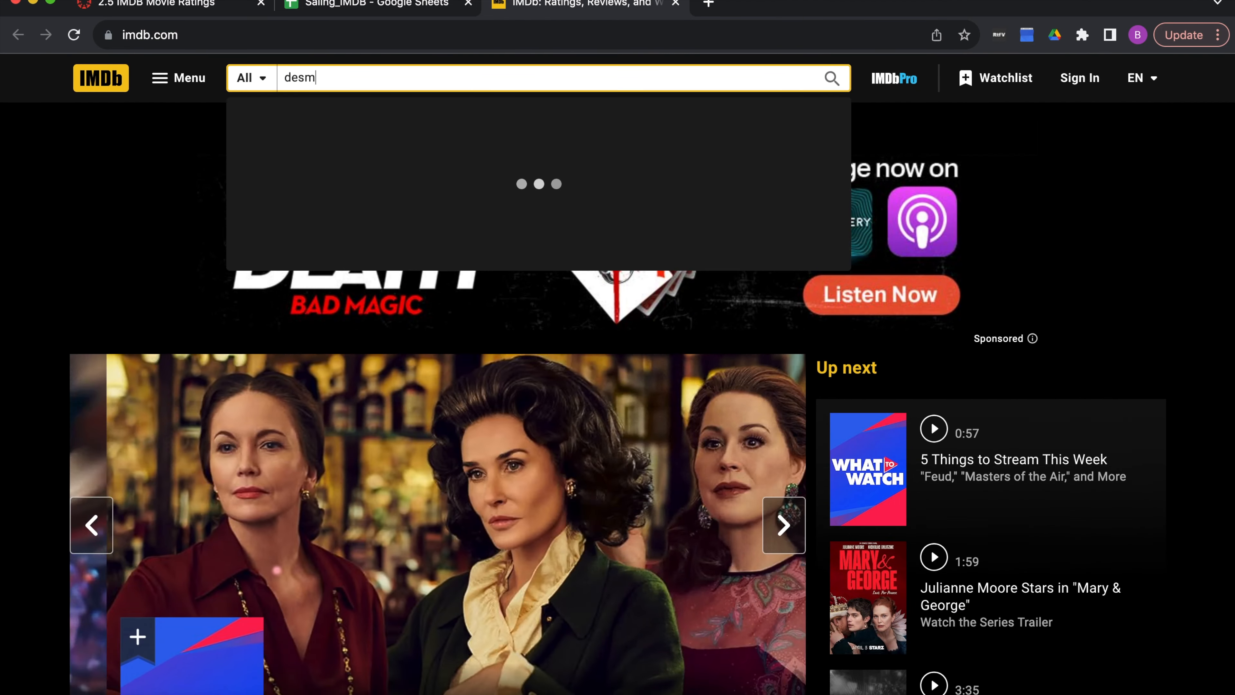
{"action": "key", "text": "BackSpace"}
{"action": "type", "text": "pic"}
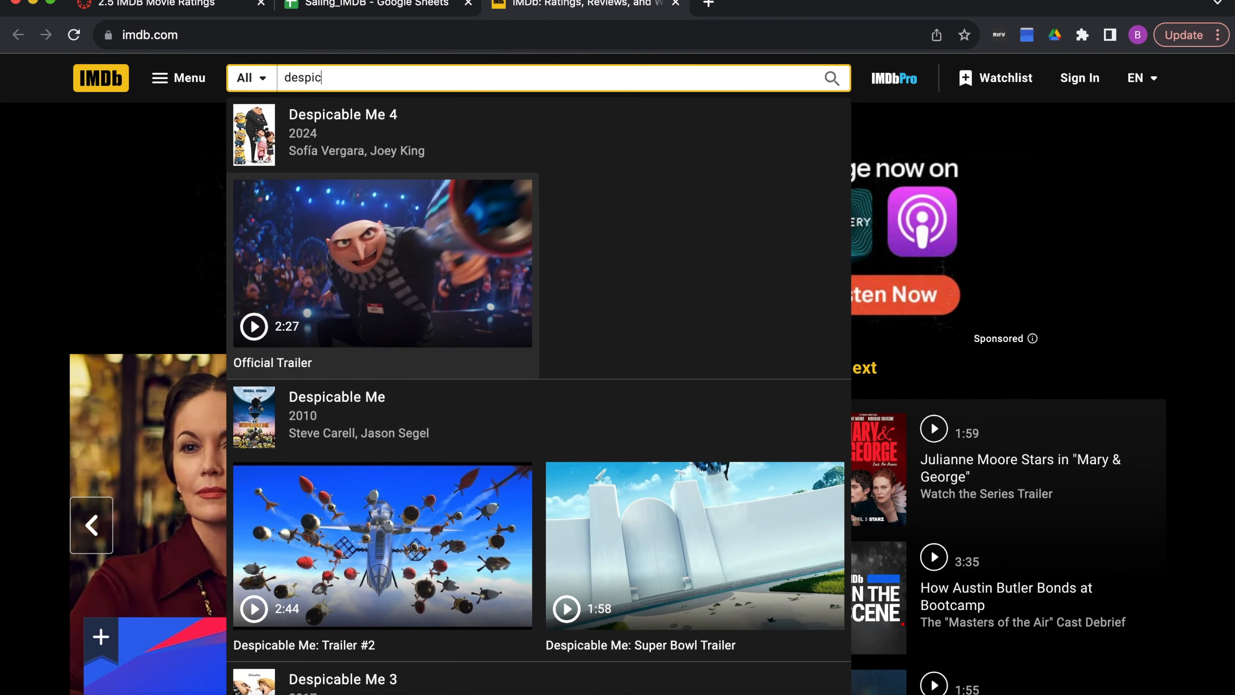
{"action": "left_click", "coordinate": [300, 413]}
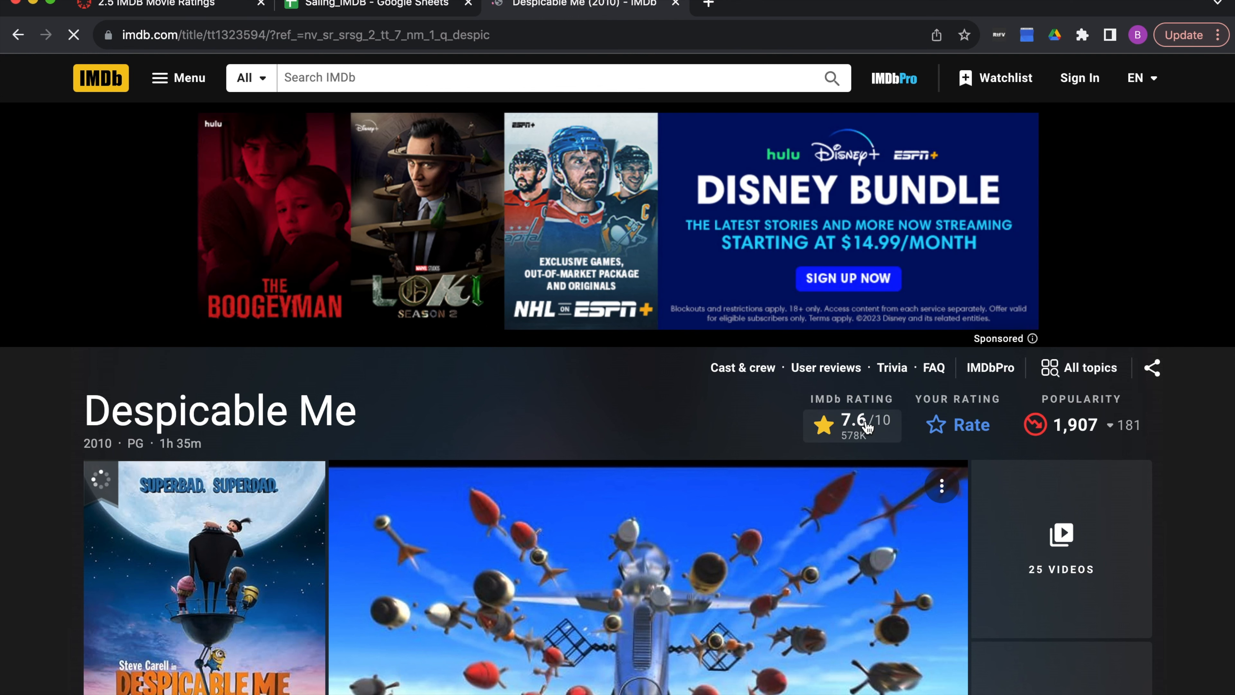
Switch back to the spreadsheet and enter Despicable Me in C7 with its IMDb rating 7.6 in D7.
{"action": "left_click", "coordinate": [350, 2]}
{"action": "double_click", "coordinate": [263, 324]}
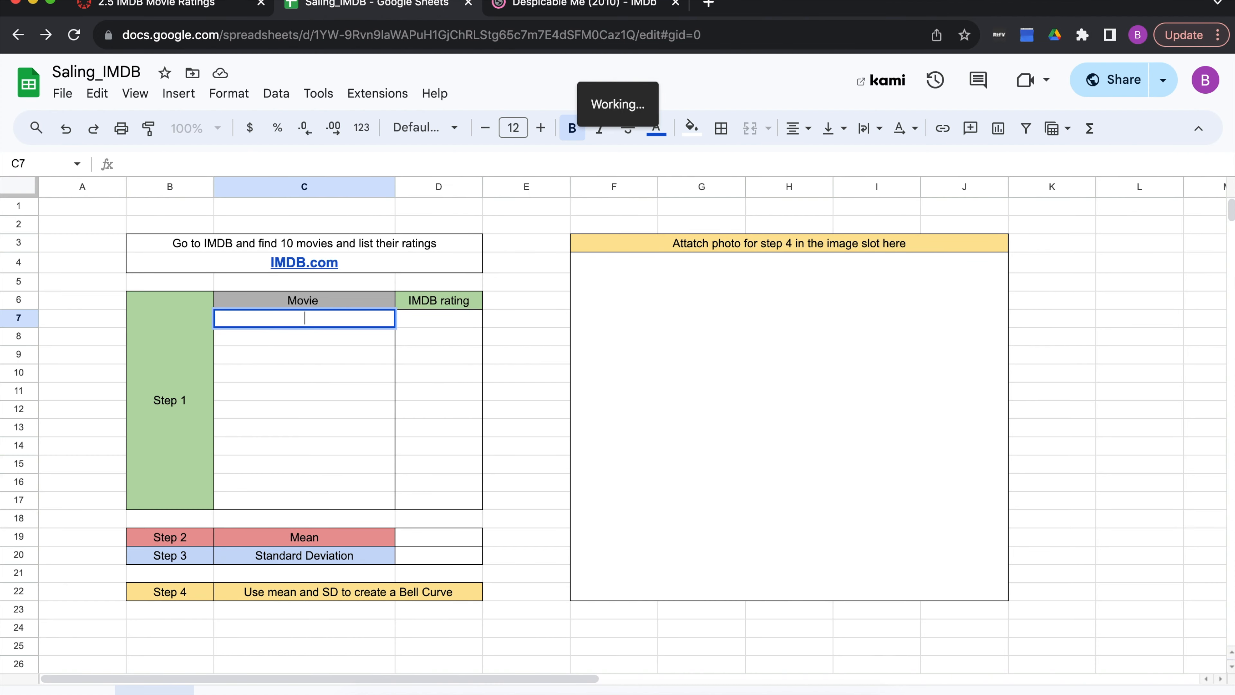
{"action": "type", "text": "Despicable Me"}
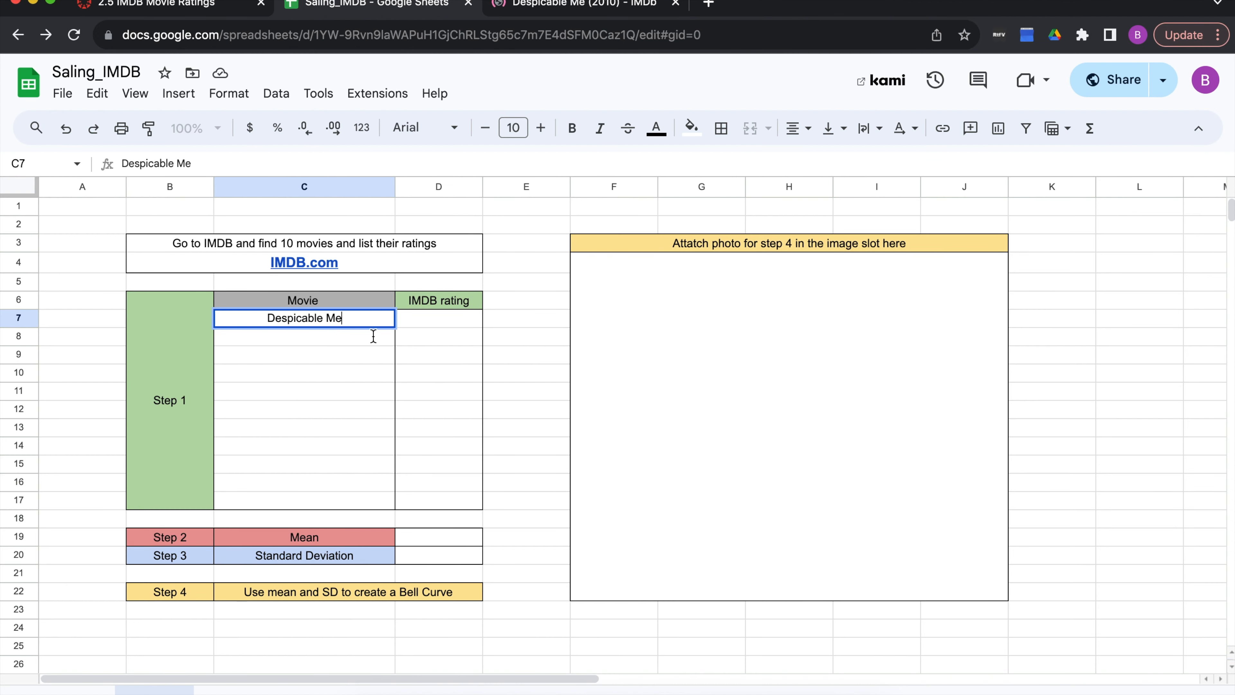
{"action": "double_click", "coordinate": [435, 321]}
{"action": "type", "text": "7.6"}
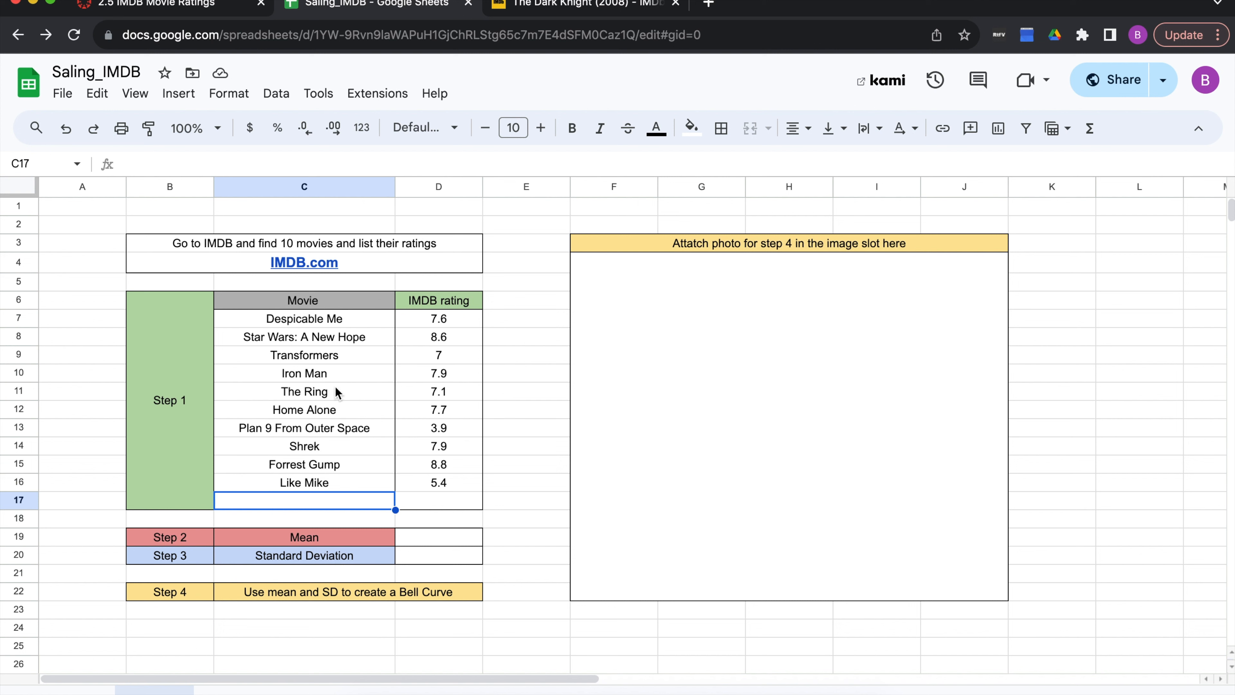
Check The Dark Knight's rating on its IMDb page and record the movie in C17 with 9.0 in D17.
{"action": "left_click", "coordinate": [581, 13]}
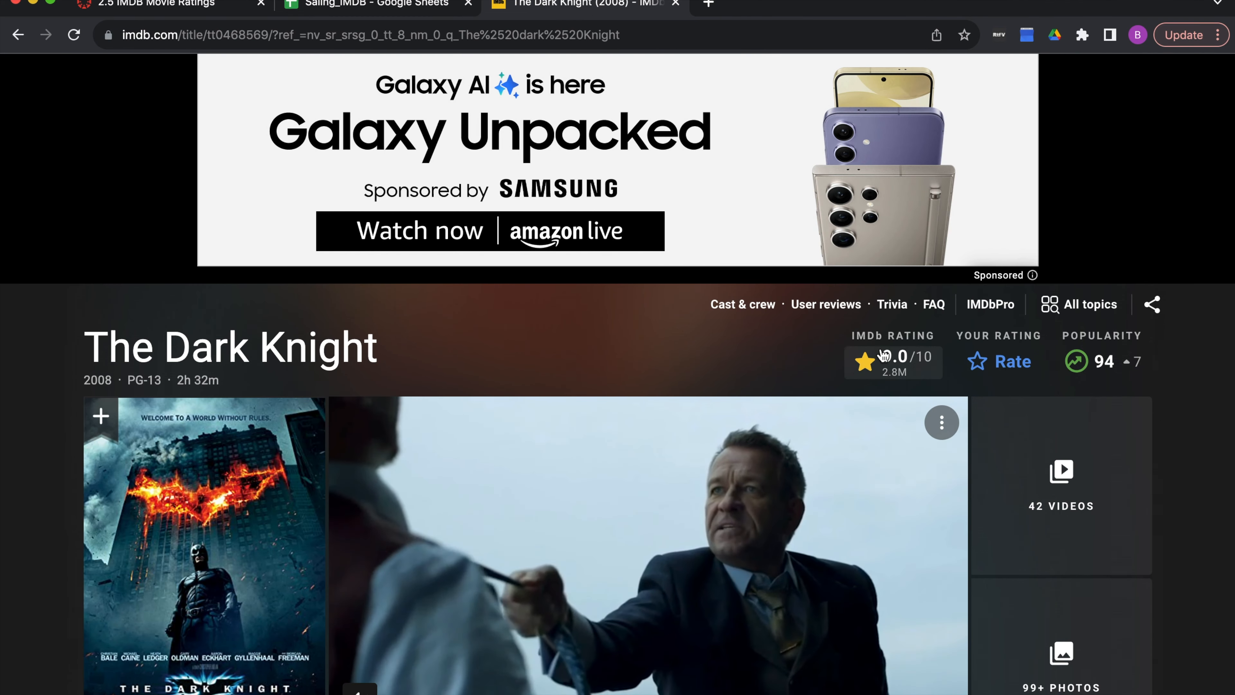
{"action": "left_click", "coordinate": [411, 3]}
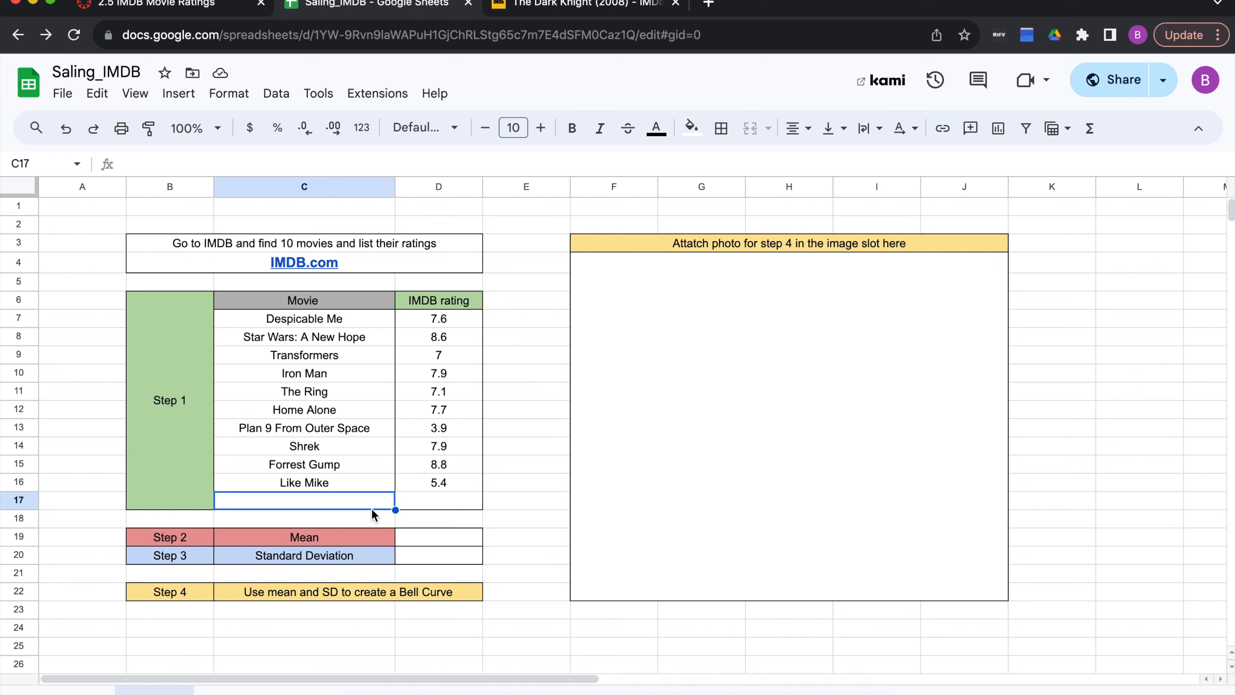
{"action": "double_click", "coordinate": [342, 501]}
{"action": "type", "text": "The D"}
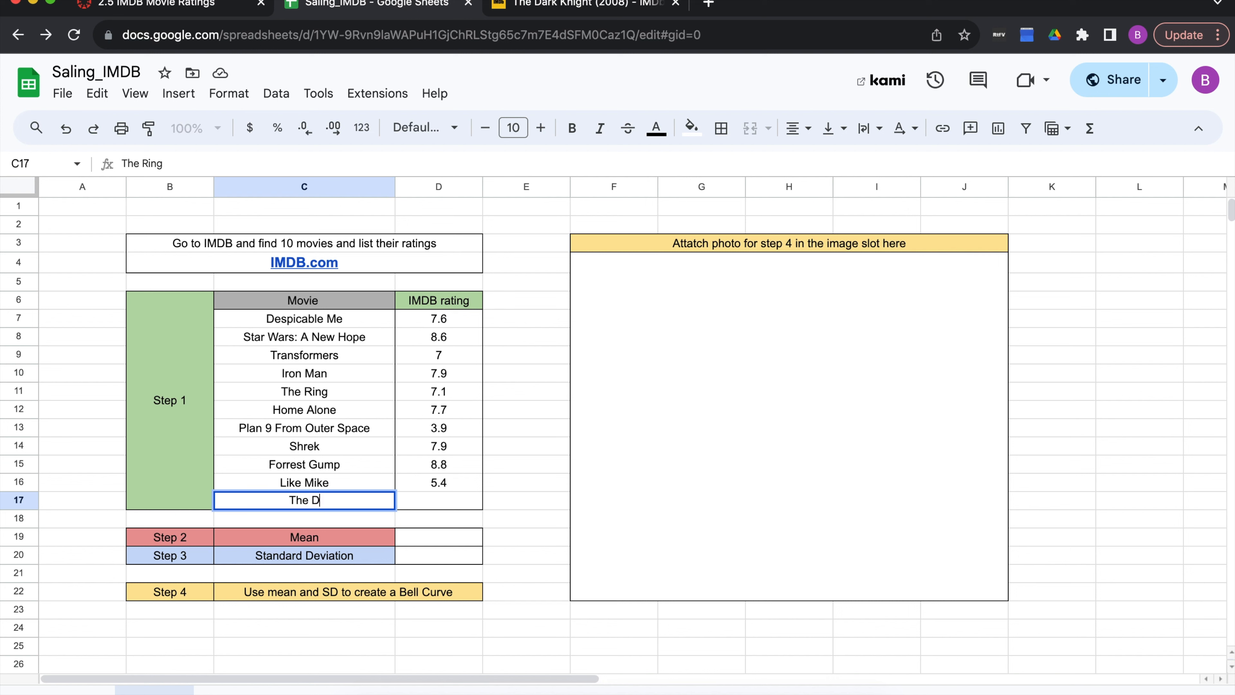
{"action": "type", "text": "ark Knight"}
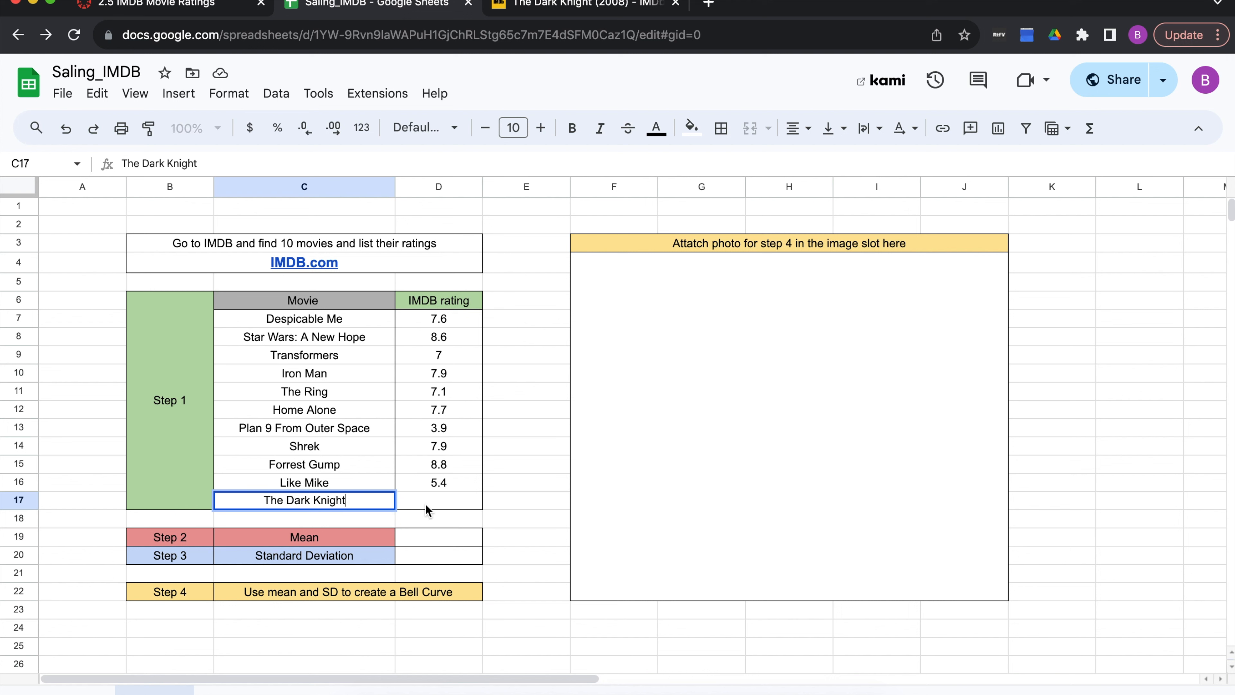
{"action": "left_click", "coordinate": [460, 501]}
{"action": "type", "text": "9.0"}
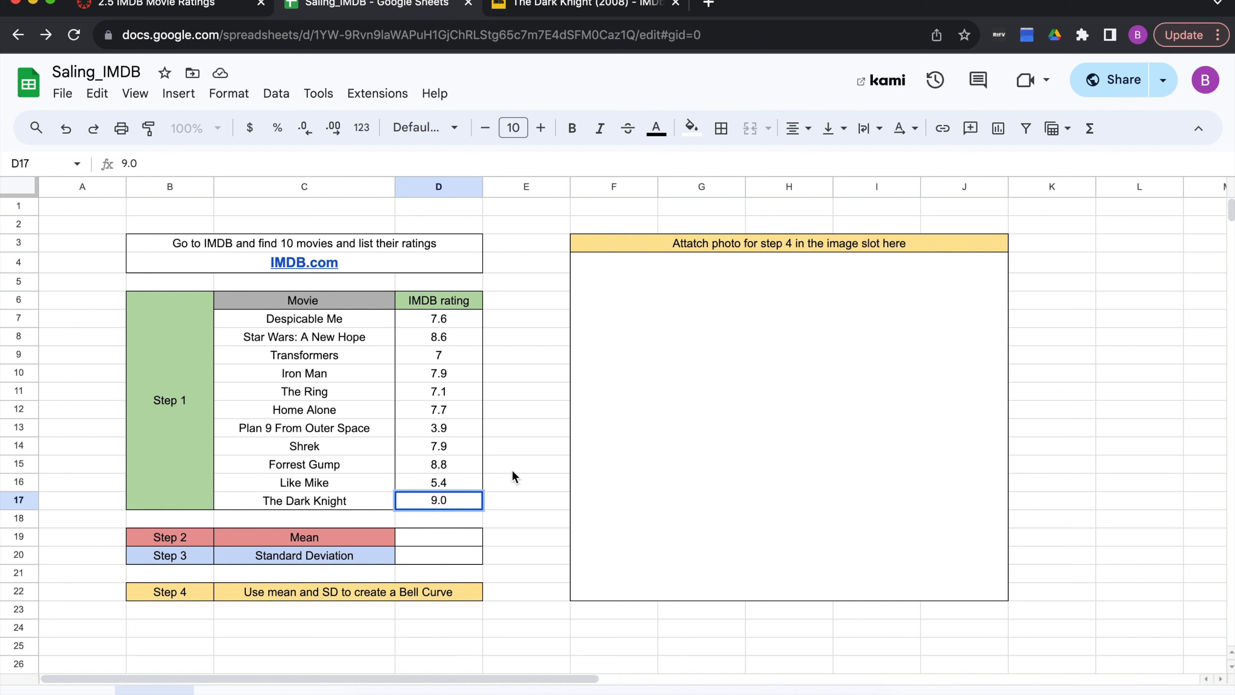
{"action": "left_click", "coordinate": [150, 539]}
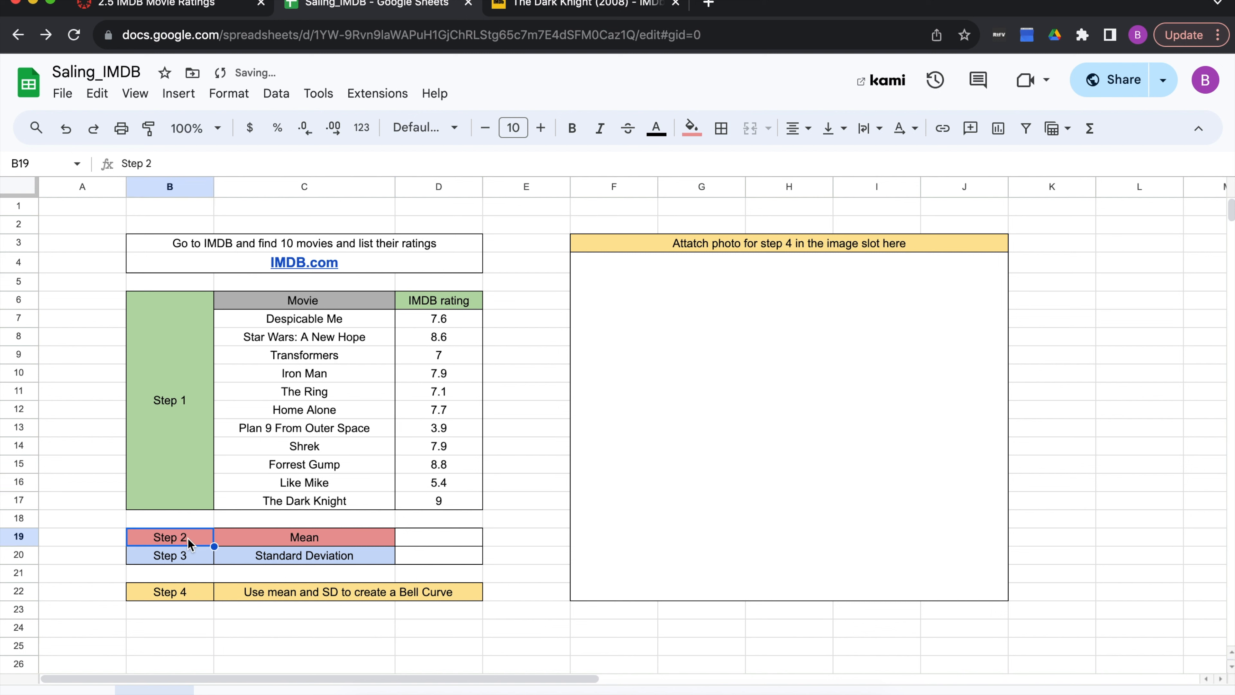
{"action": "left_click", "coordinate": [350, 539]}
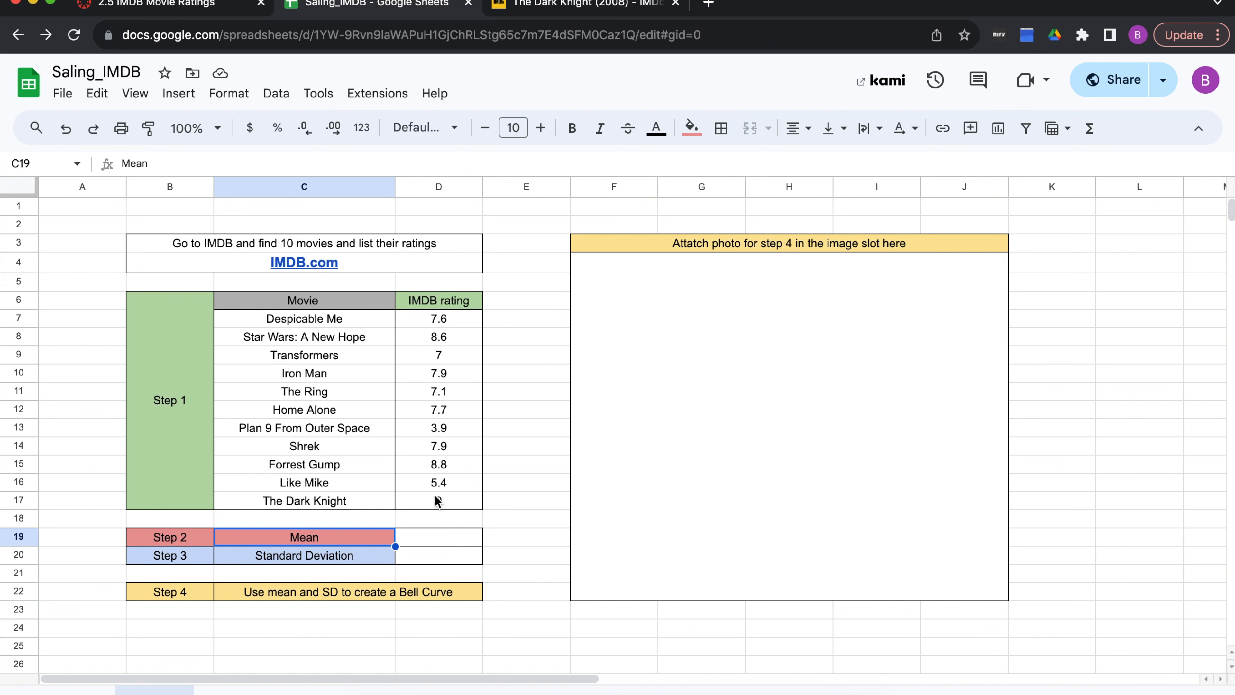
{"action": "left_click", "coordinate": [437, 533]}
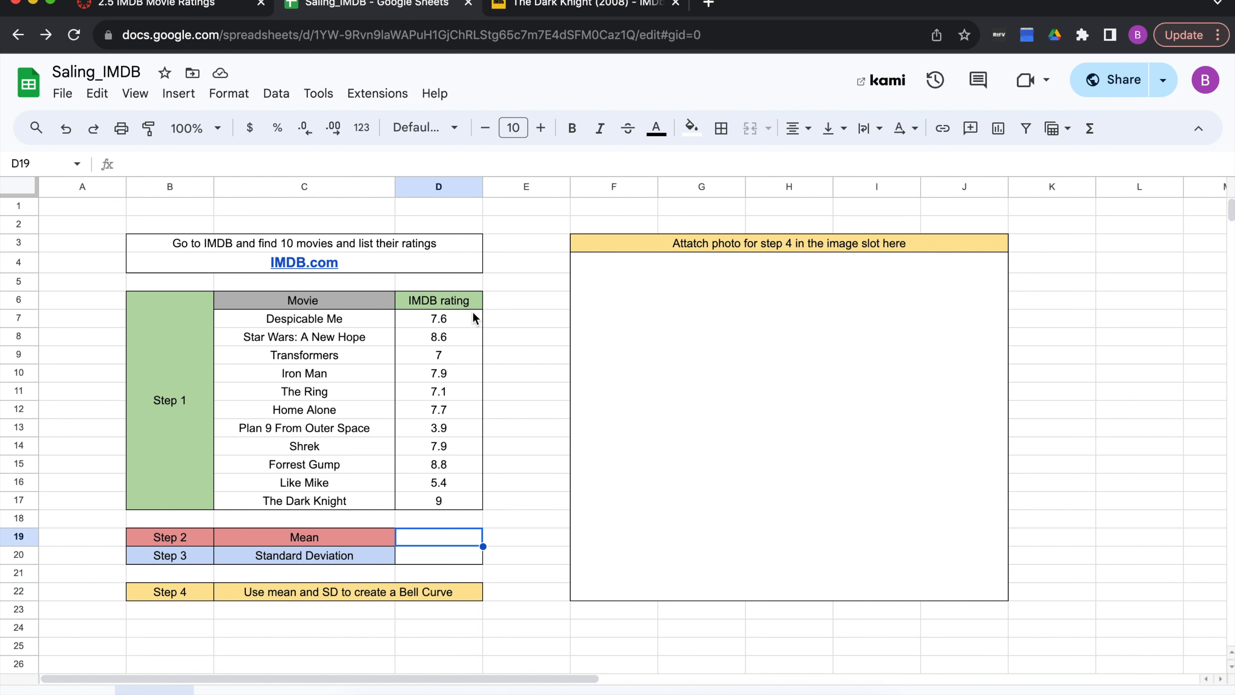
{"action": "left_click", "coordinate": [189, 101]}
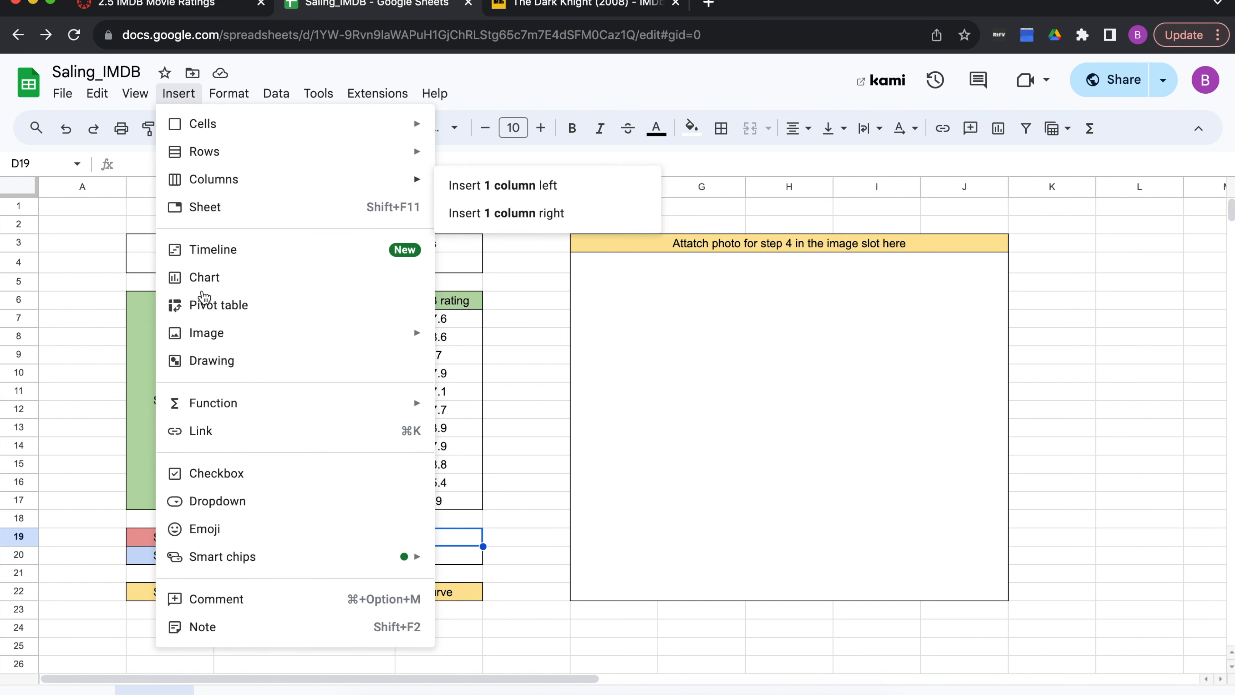
{"action": "mouse_move", "coordinate": [202, 406]}
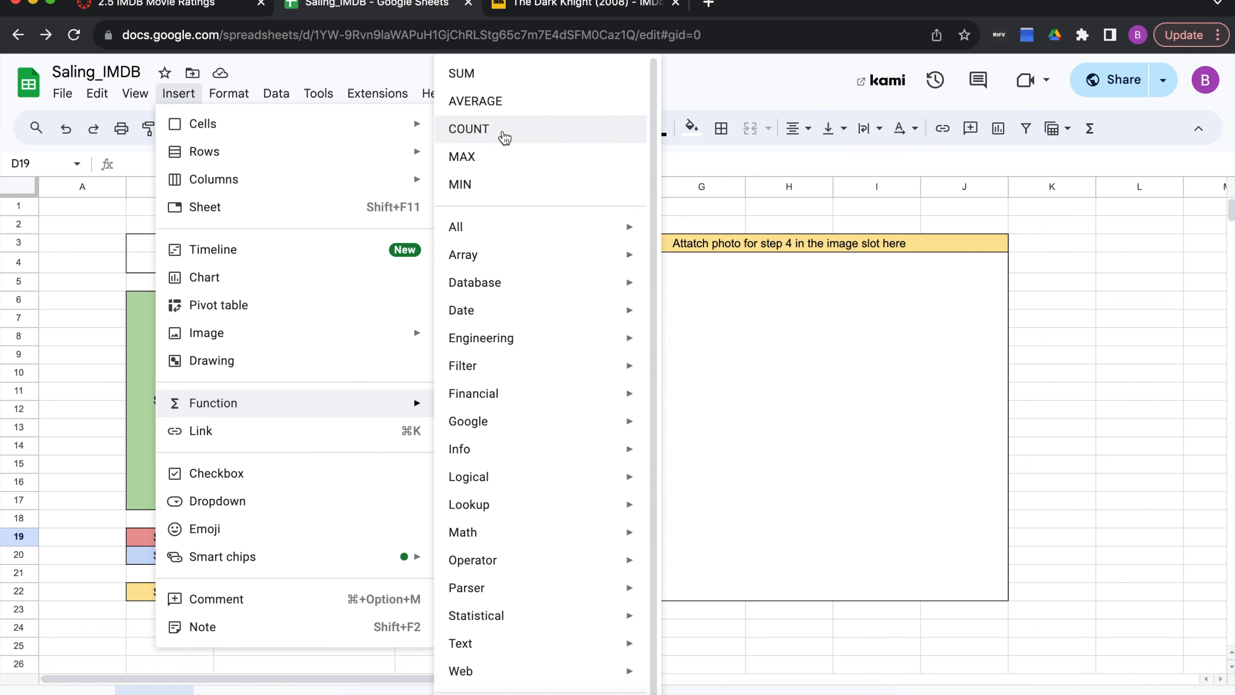
{"action": "left_click", "coordinate": [764, 194]}
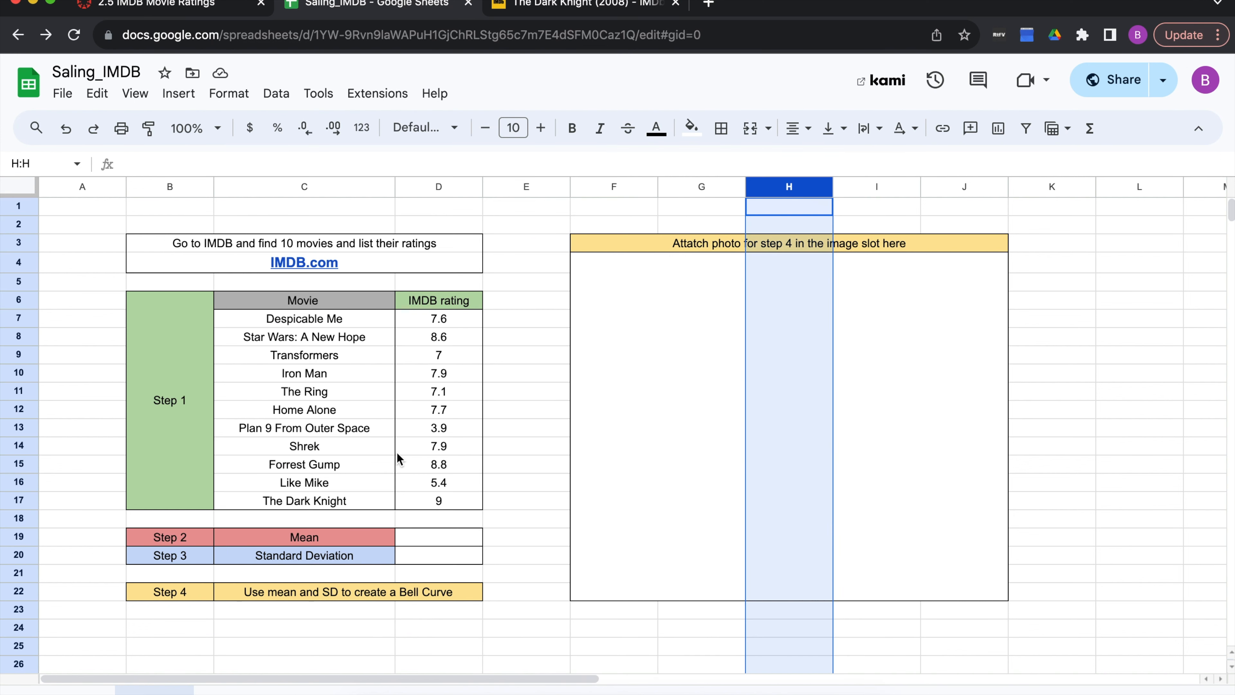
Calculate the mean of the movie ratings in D19 with the formula =AVERAGE(D7:D17).
{"action": "left_click", "coordinate": [444, 537]}
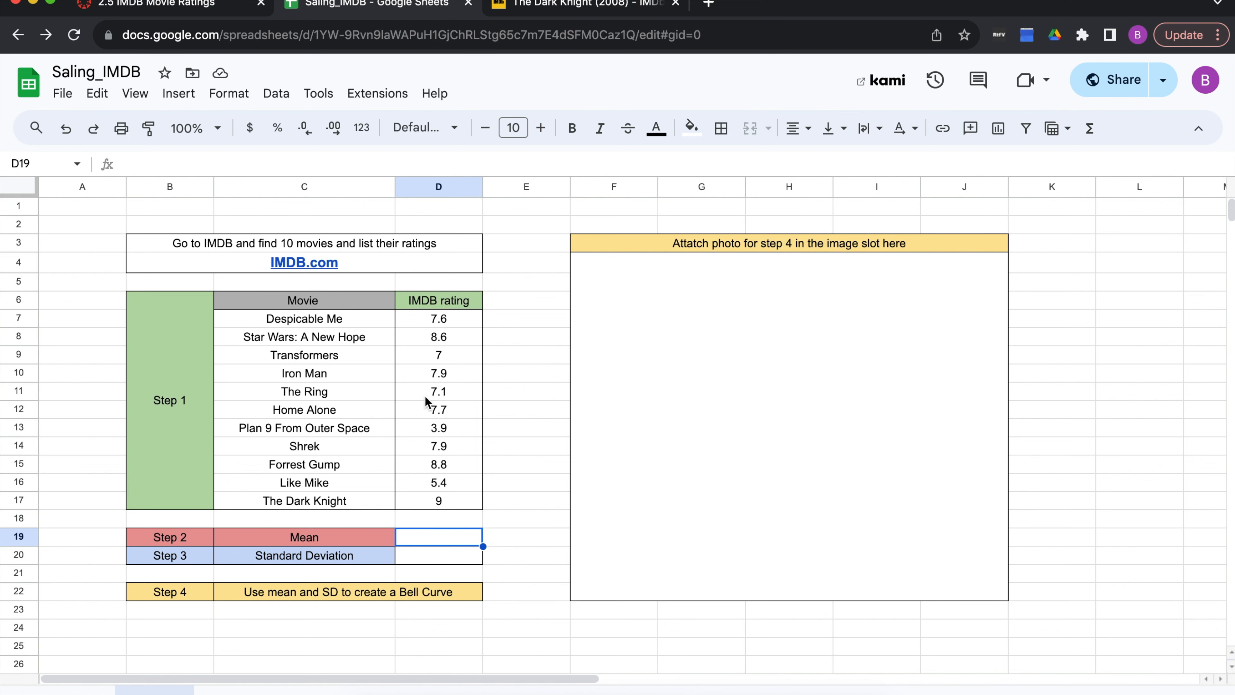
{"action": "left_click", "coordinate": [178, 94]}
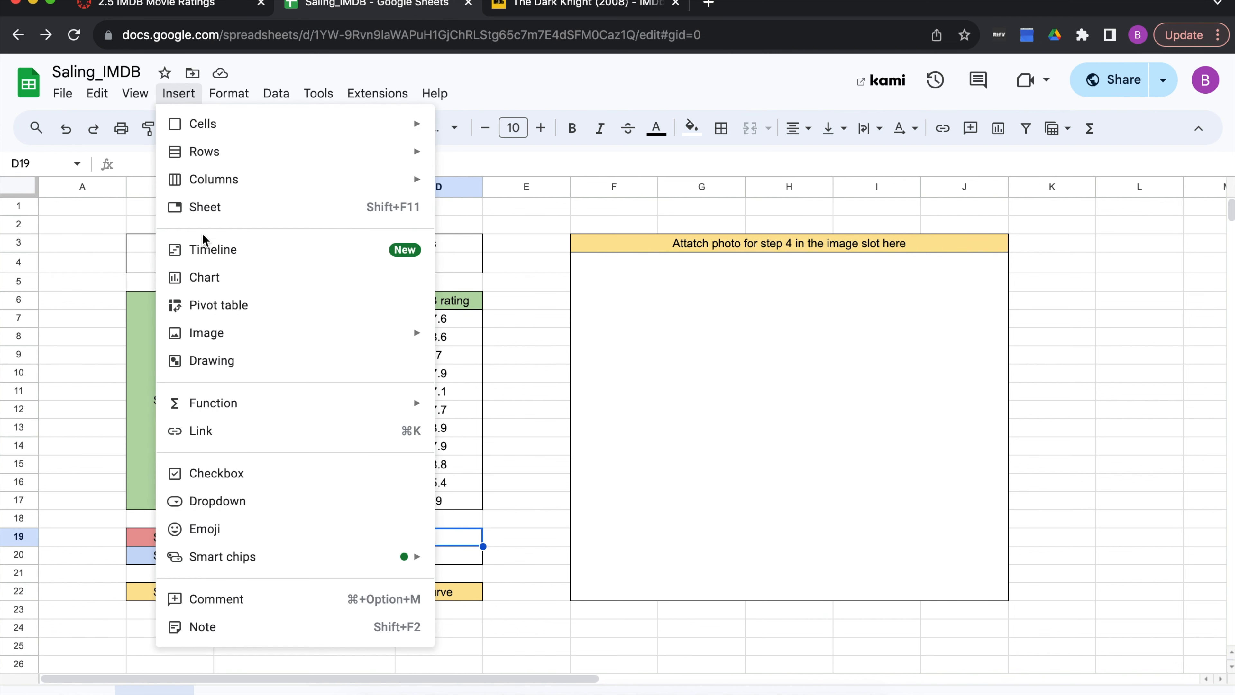
{"action": "mouse_move", "coordinate": [206, 408]}
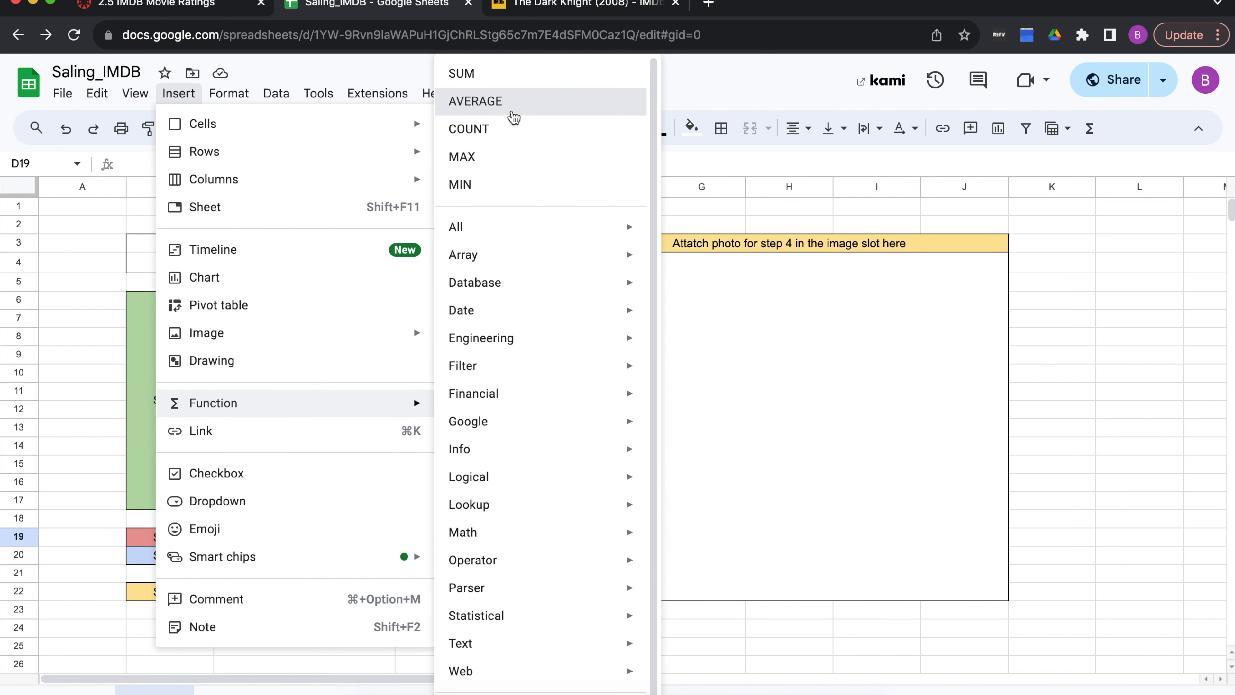
{"action": "left_click", "coordinate": [512, 110]}
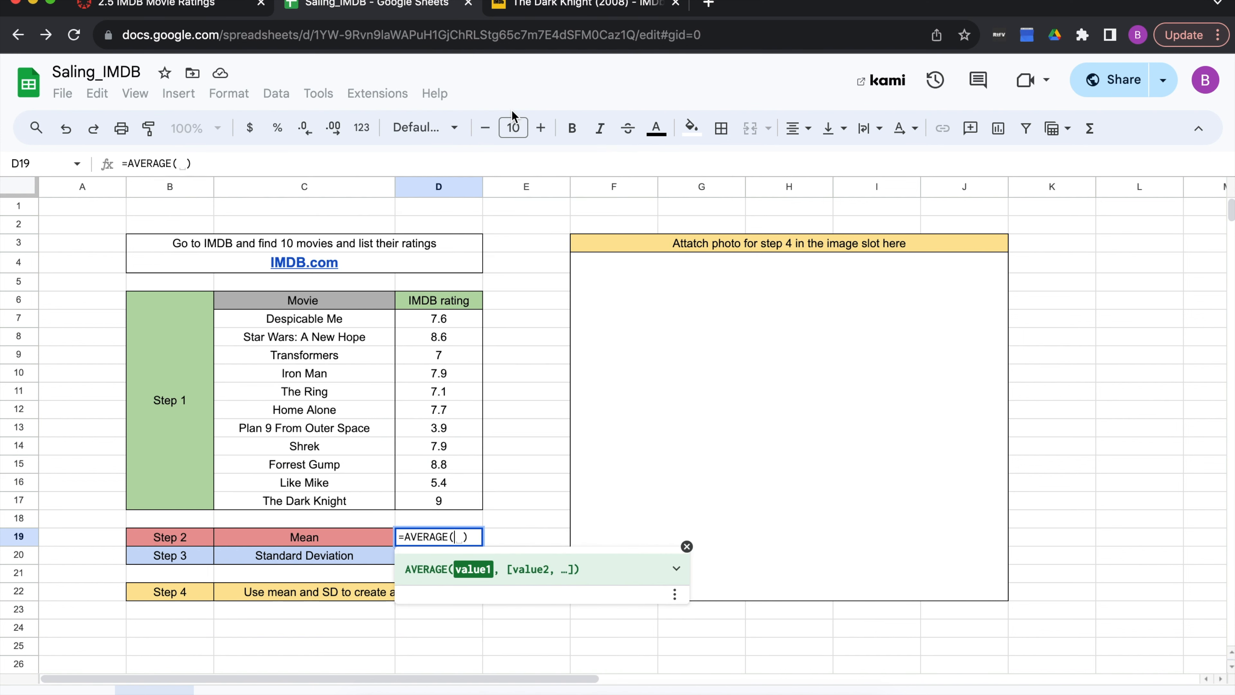
{"action": "left_click", "coordinate": [451, 317]}
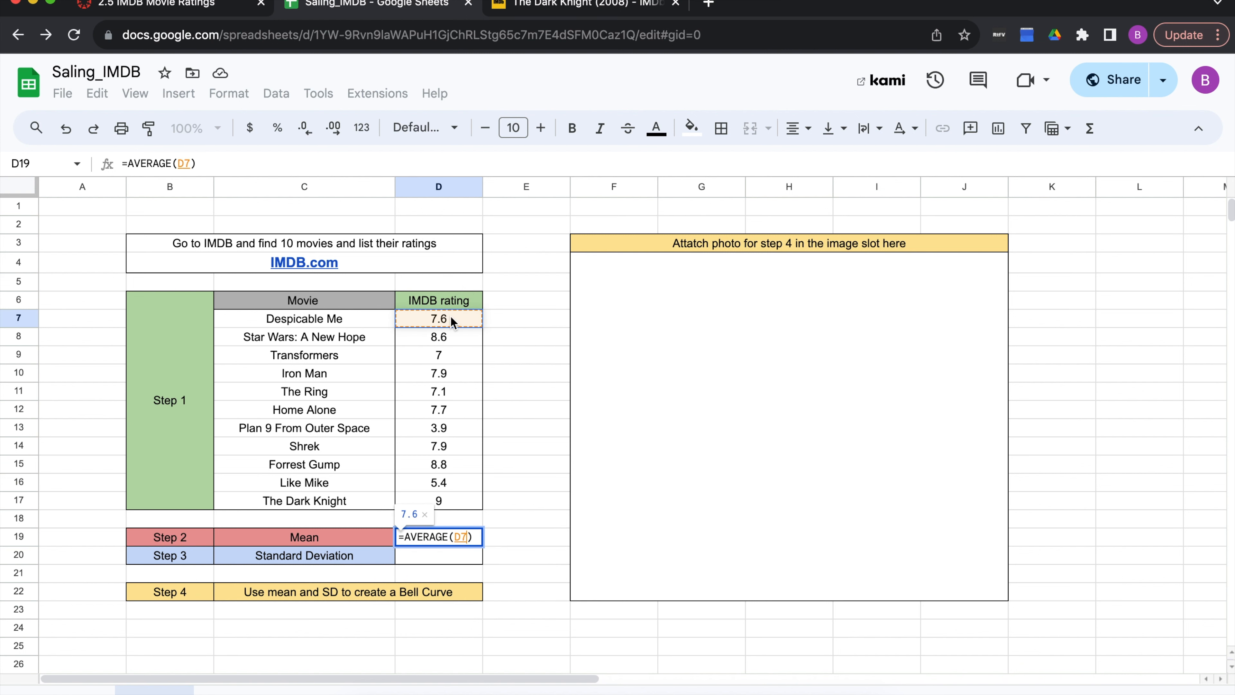
{"action": "left_click", "coordinate": [463, 506], "text": "shift"}
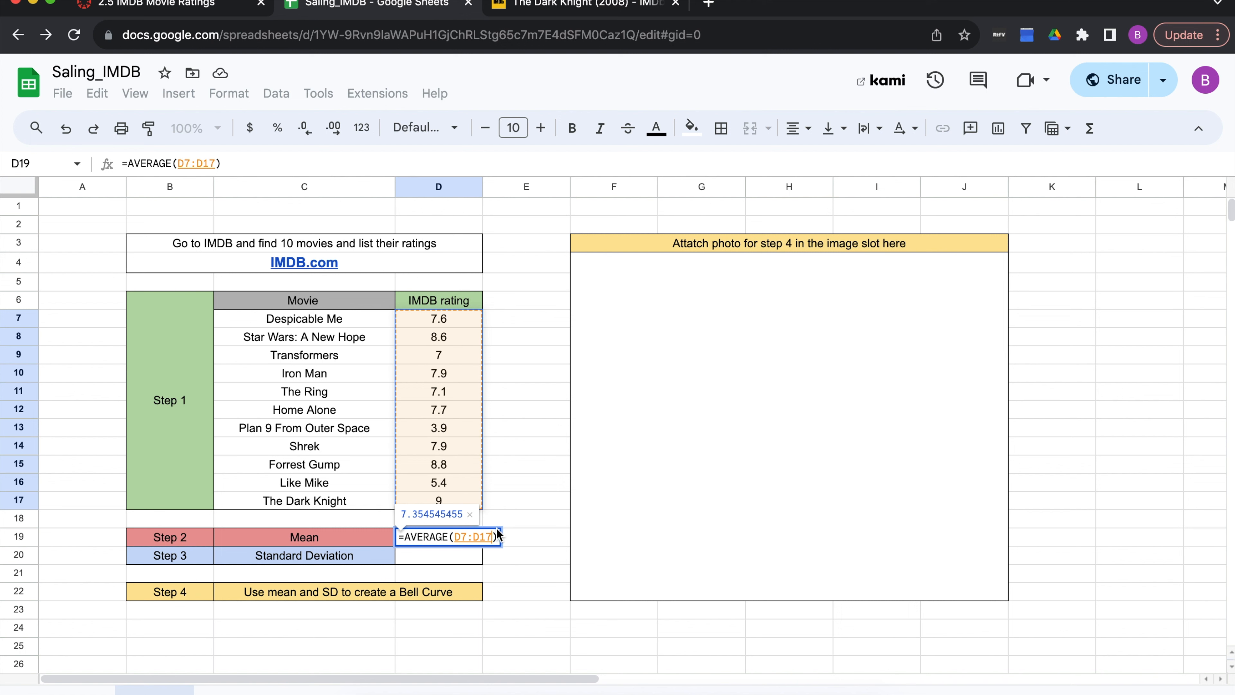
{"action": "key", "text": "Return"}
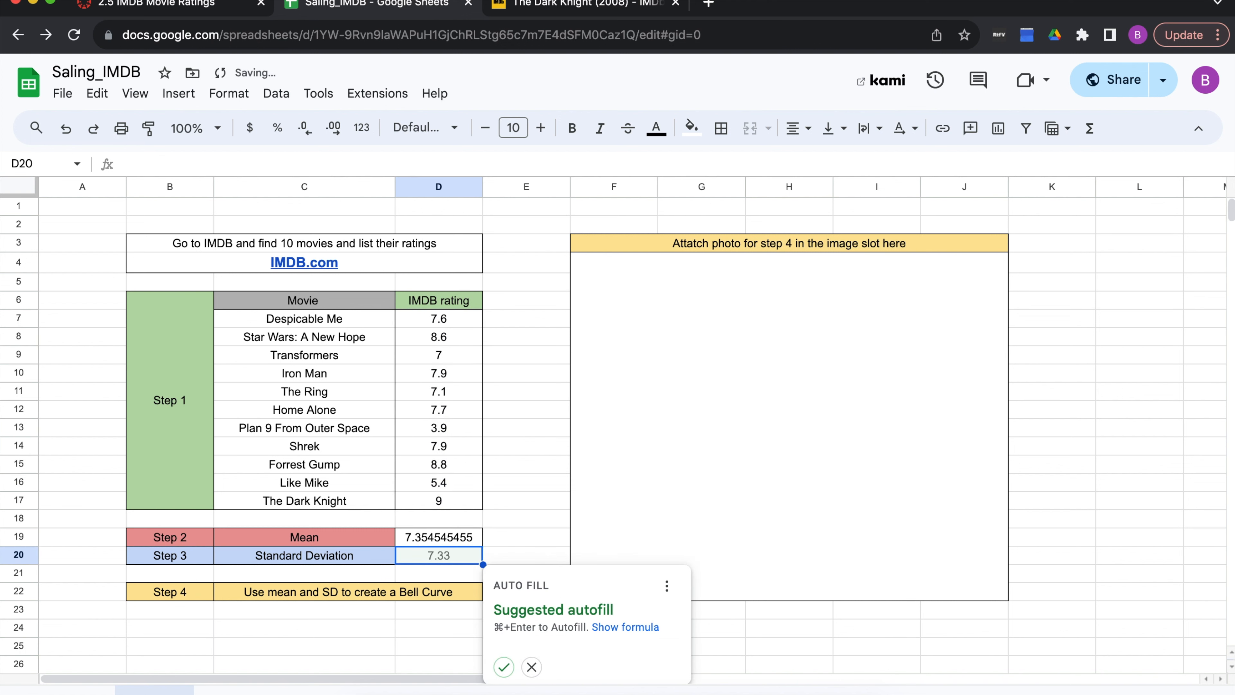
{"action": "left_click", "coordinate": [440, 537]}
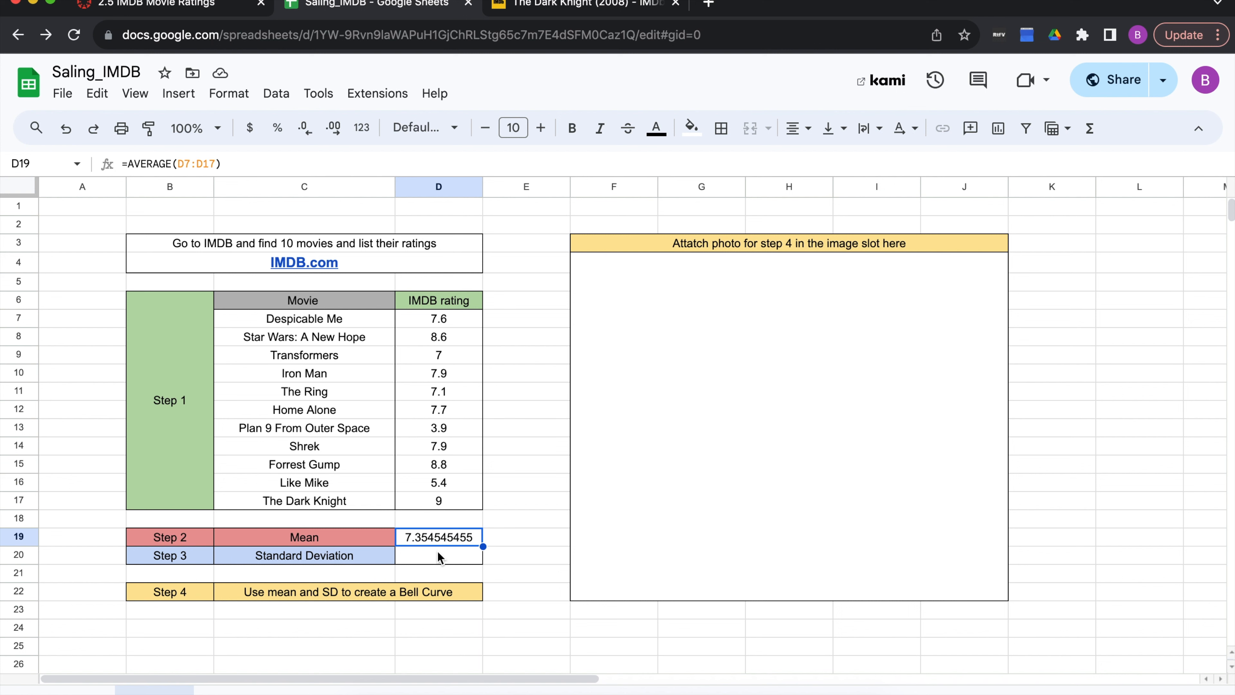
{"action": "left_click", "coordinate": [550, 541]}
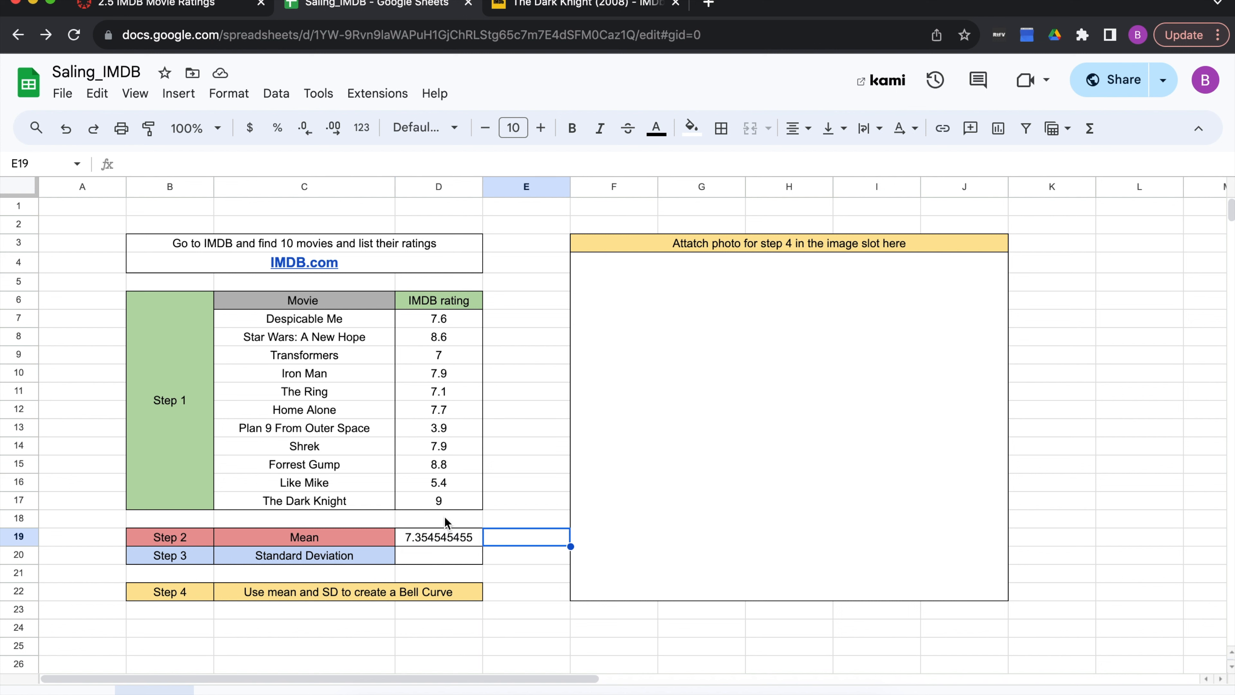
Calculate the standard deviation of the movie ratings in D20 with the statistical function =STDEV(D7:D17).
{"action": "left_click", "coordinate": [332, 556]}
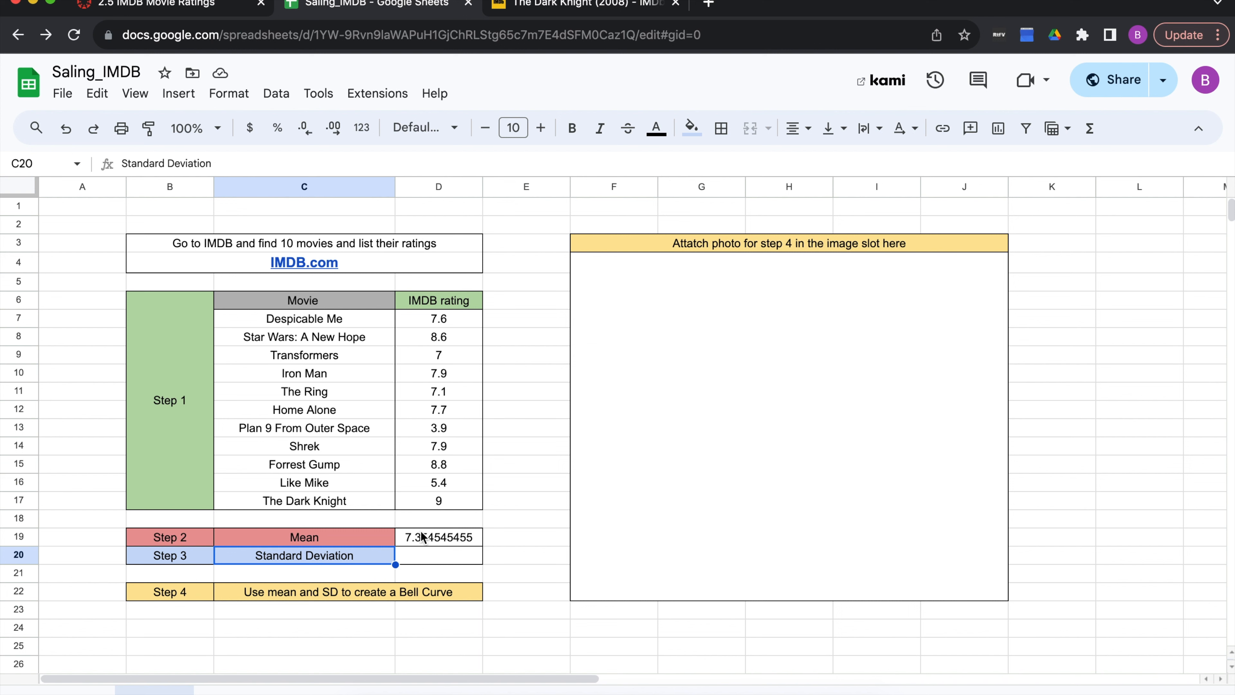
{"action": "left_click", "coordinate": [435, 554]}
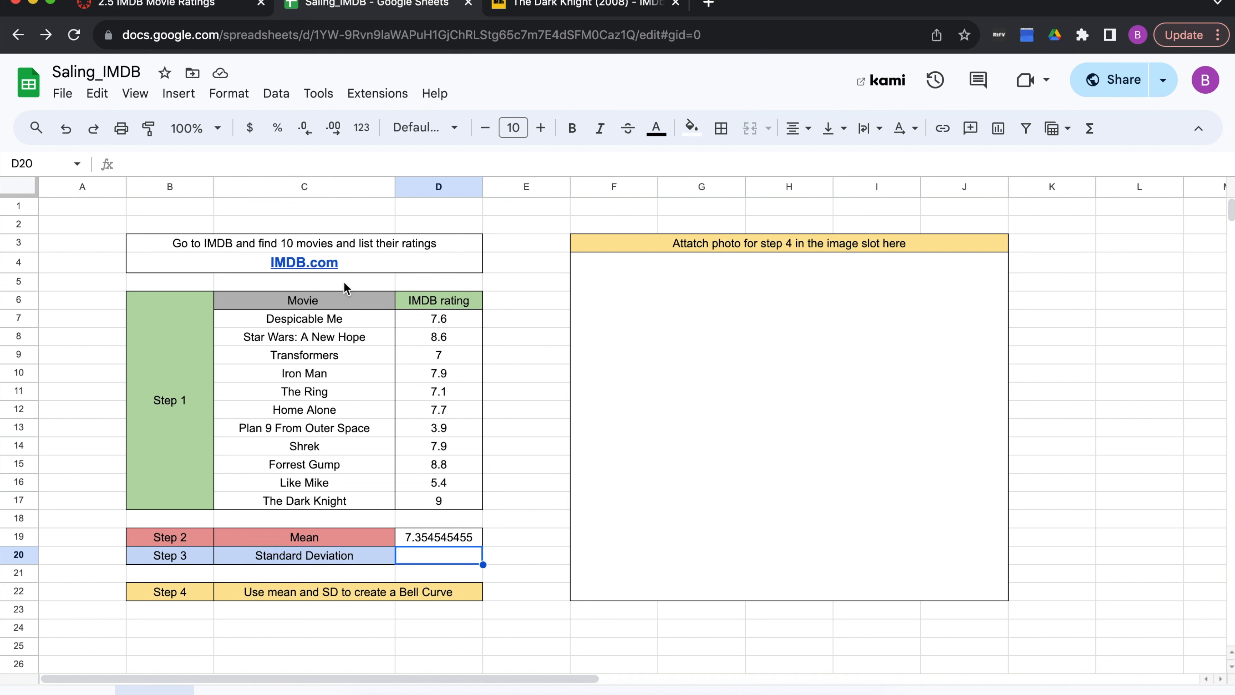
{"action": "left_click", "coordinate": [181, 95]}
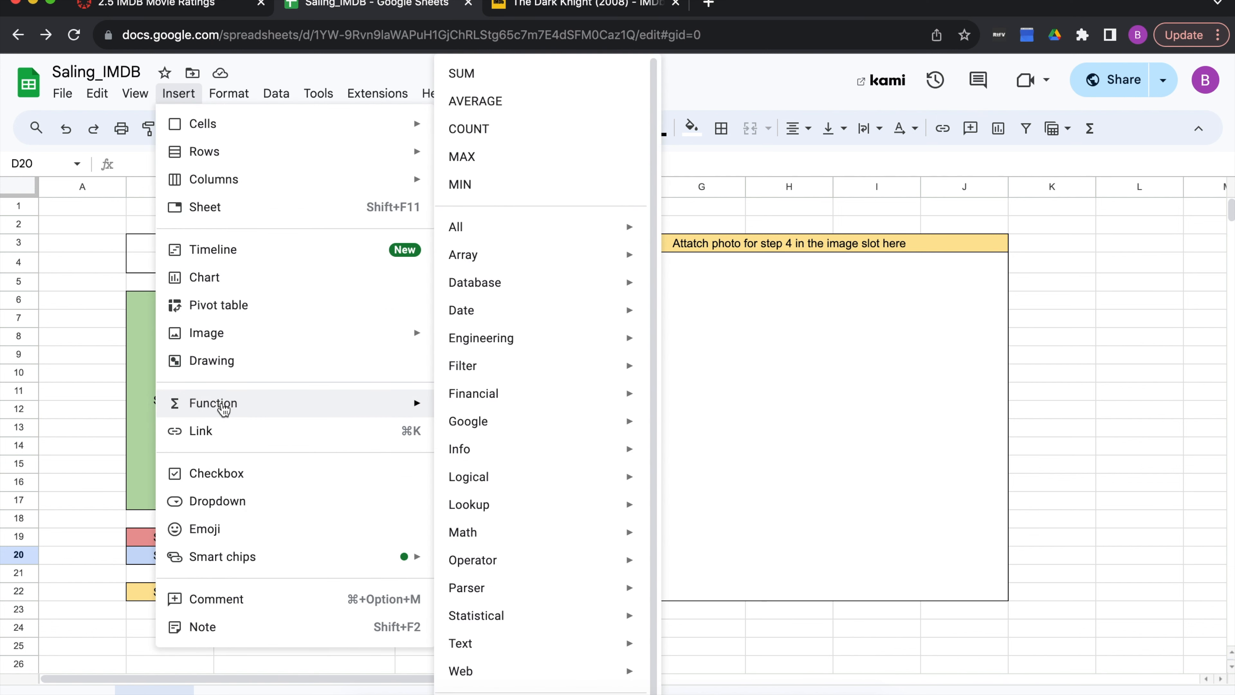
{"action": "mouse_move", "coordinate": [405, 411]}
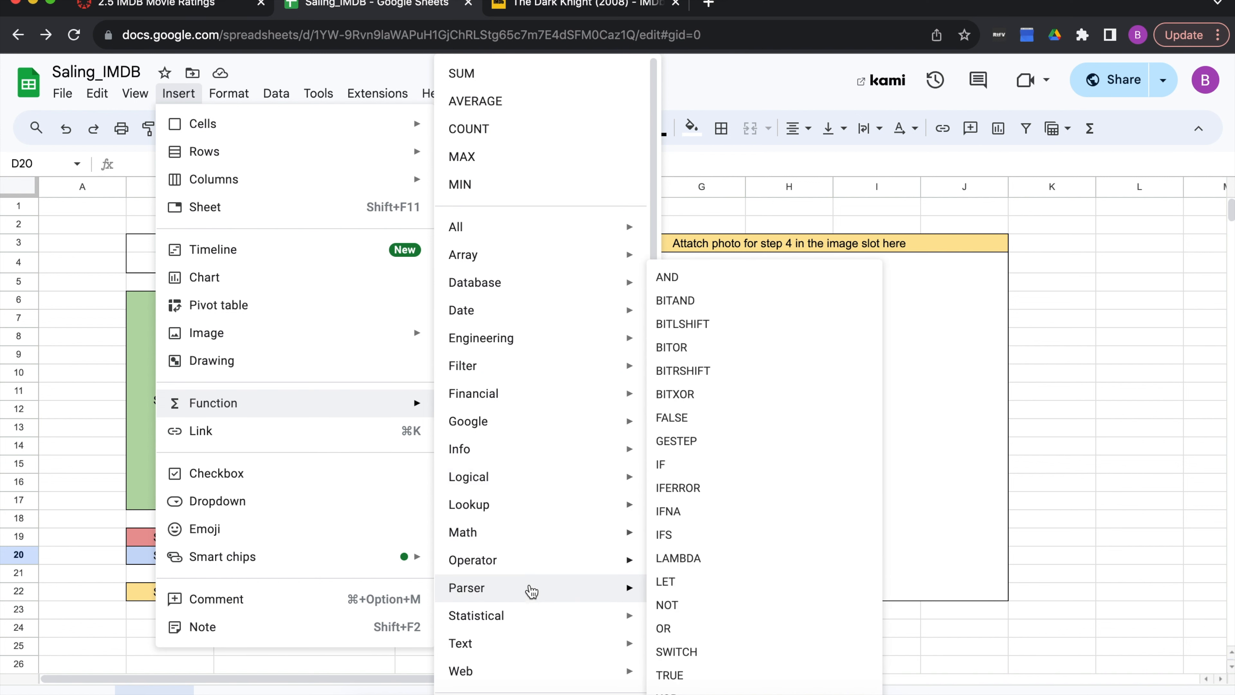
{"action": "mouse_move", "coordinate": [531, 615]}
{"action": "scroll", "coordinate": [741, 630], "scroll_direction": "down", "scroll_amount": 3}
{"action": "scroll", "coordinate": [740, 631], "scroll_direction": "down", "scroll_amount": 6}
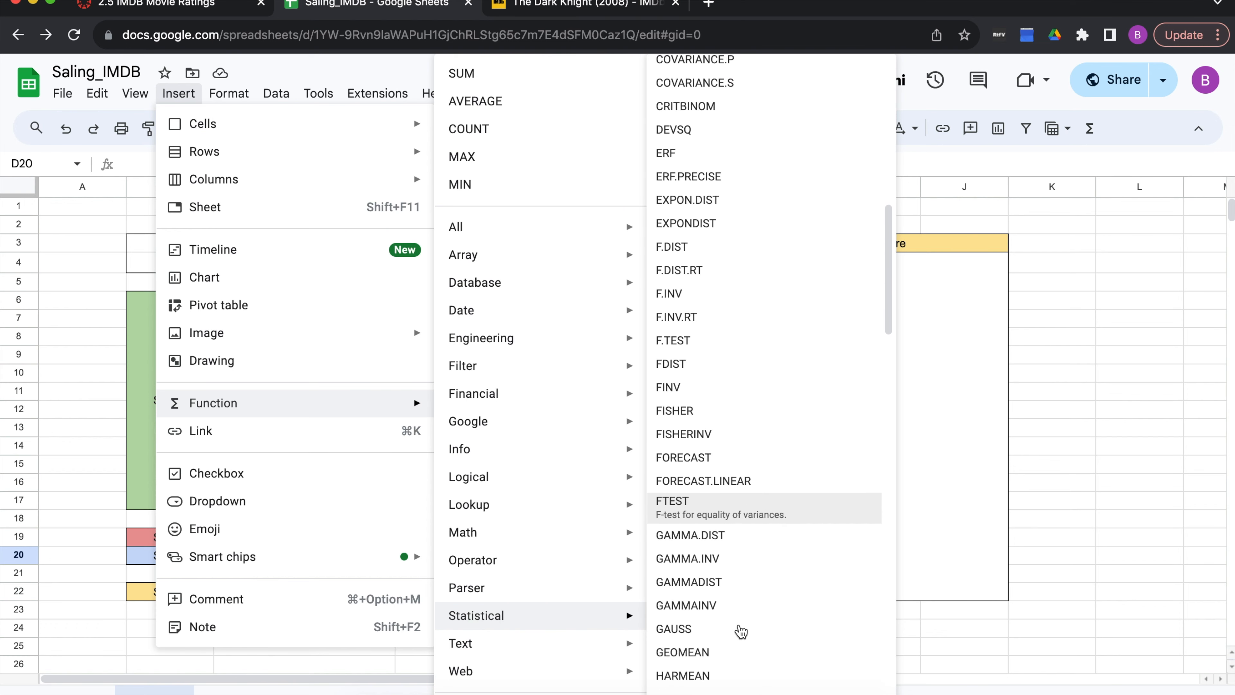
{"action": "scroll", "coordinate": [740, 631], "scroll_direction": "down", "scroll_amount": 10}
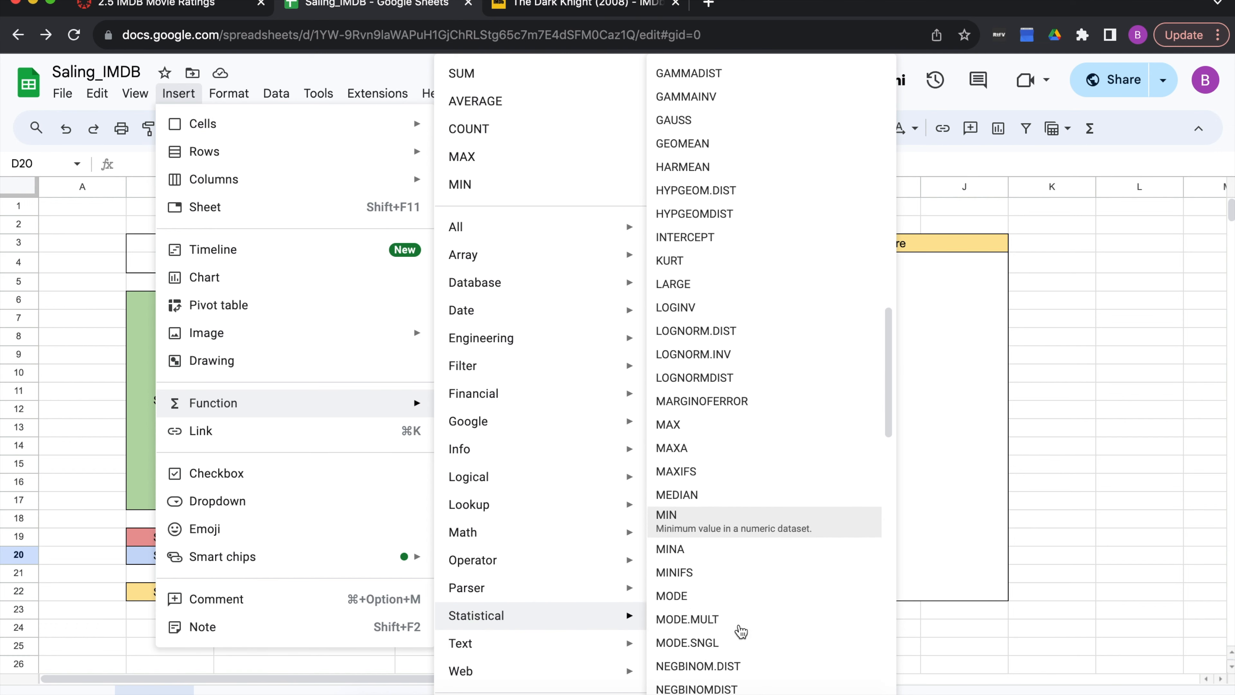
{"action": "scroll", "coordinate": [741, 631], "scroll_direction": "down", "scroll_amount": 8}
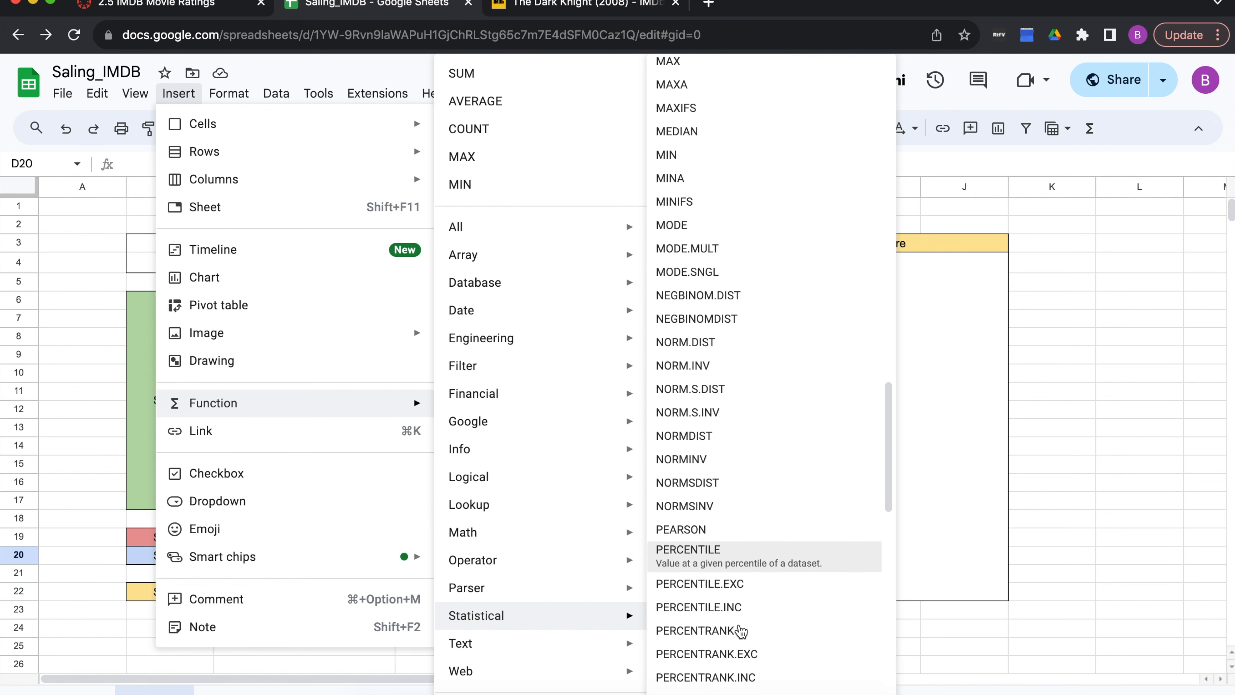
{"action": "scroll", "coordinate": [741, 631], "scroll_direction": "down", "scroll_amount": 9}
{"action": "scroll", "coordinate": [741, 631], "scroll_direction": "down", "scroll_amount": 3}
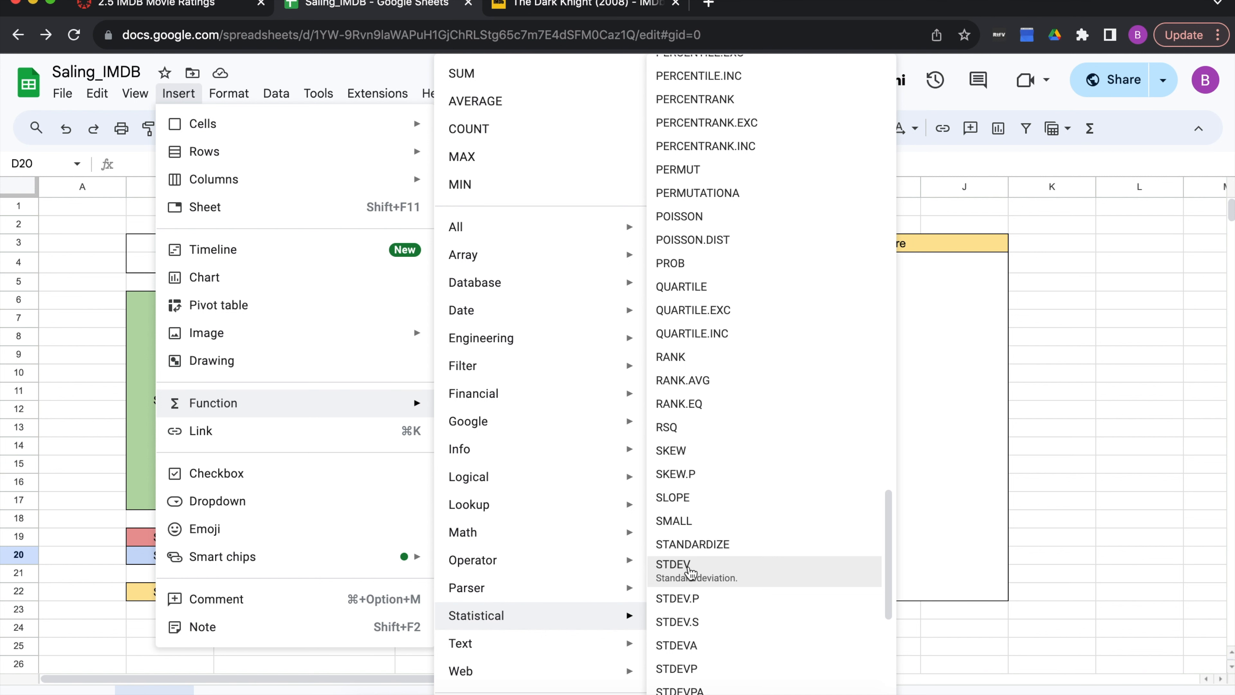
{"action": "left_click", "coordinate": [692, 572]}
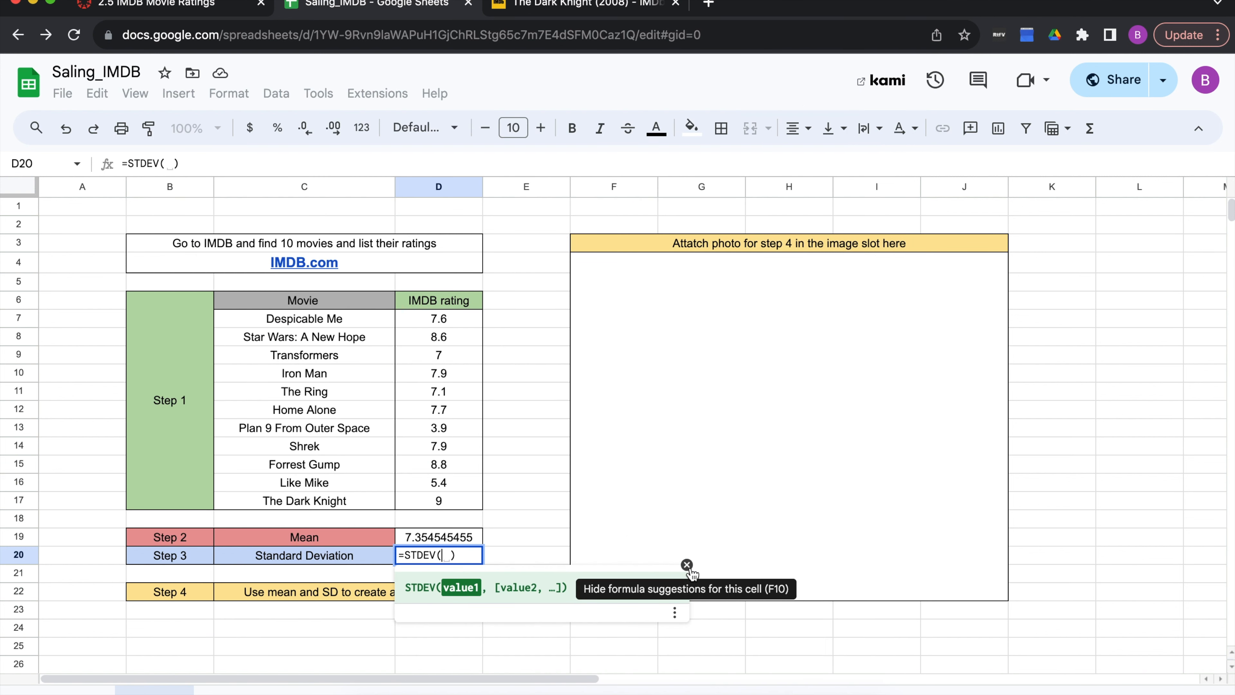
{"action": "left_click", "coordinate": [461, 322]}
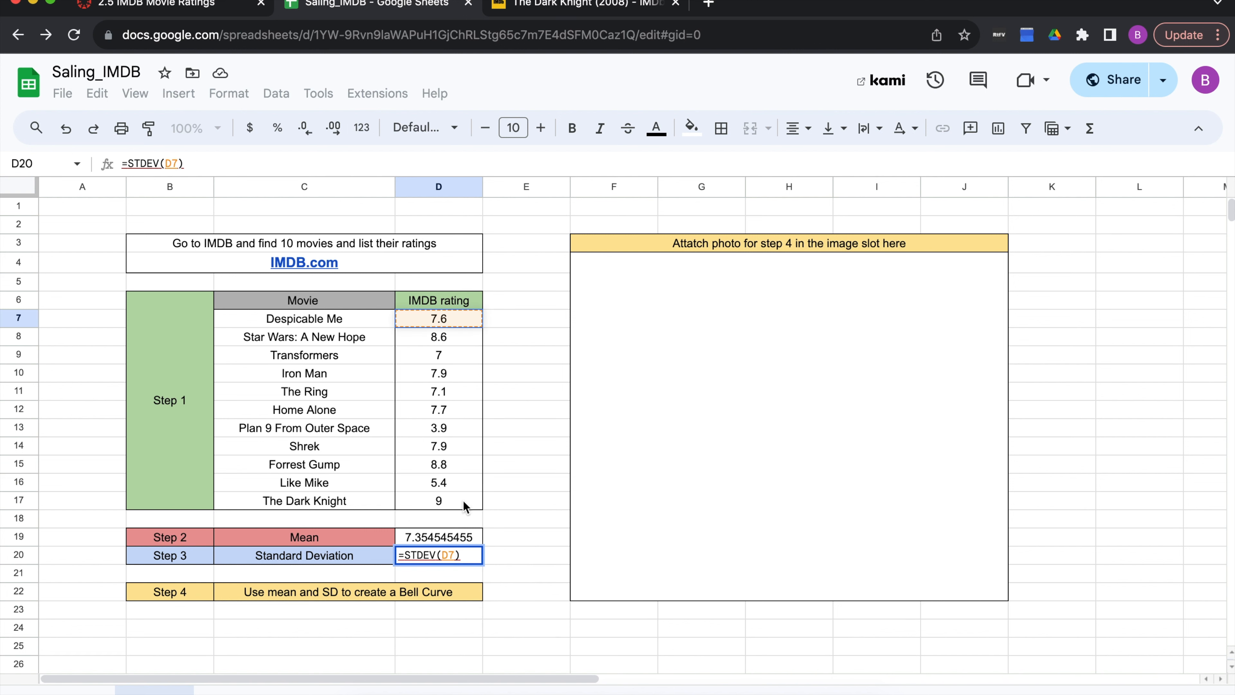
{"action": "left_click", "coordinate": [450, 498], "text": "shift"}
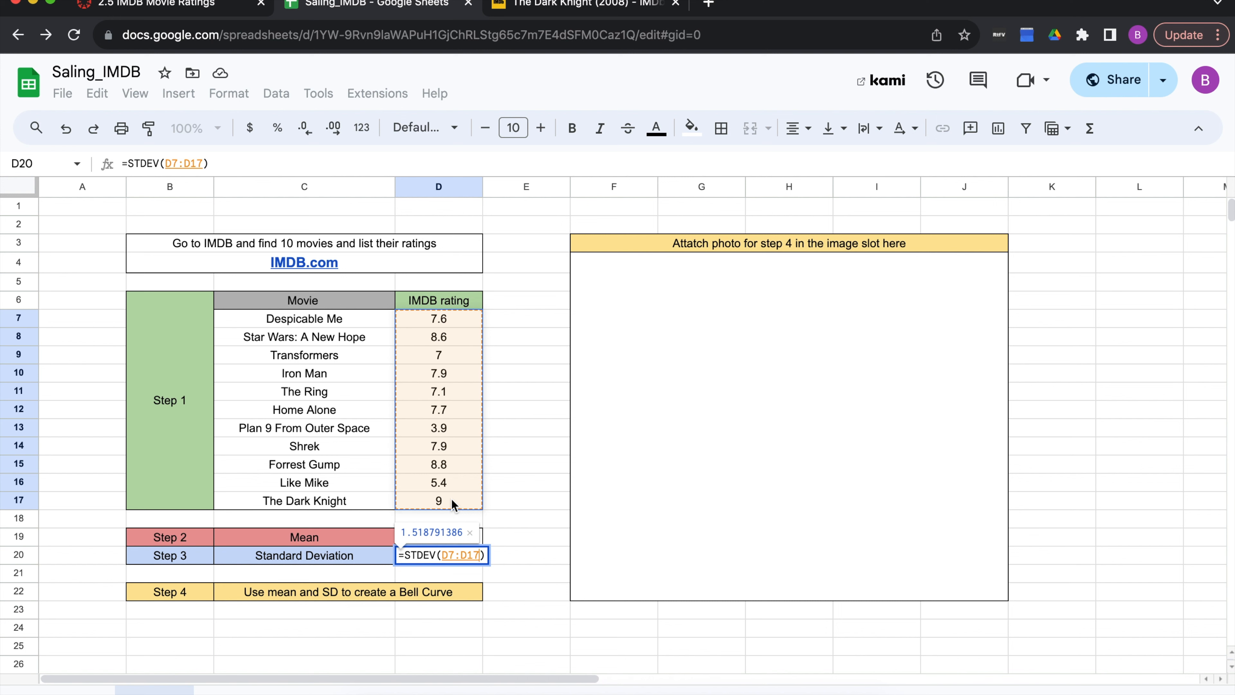
{"action": "key", "text": "Return"}
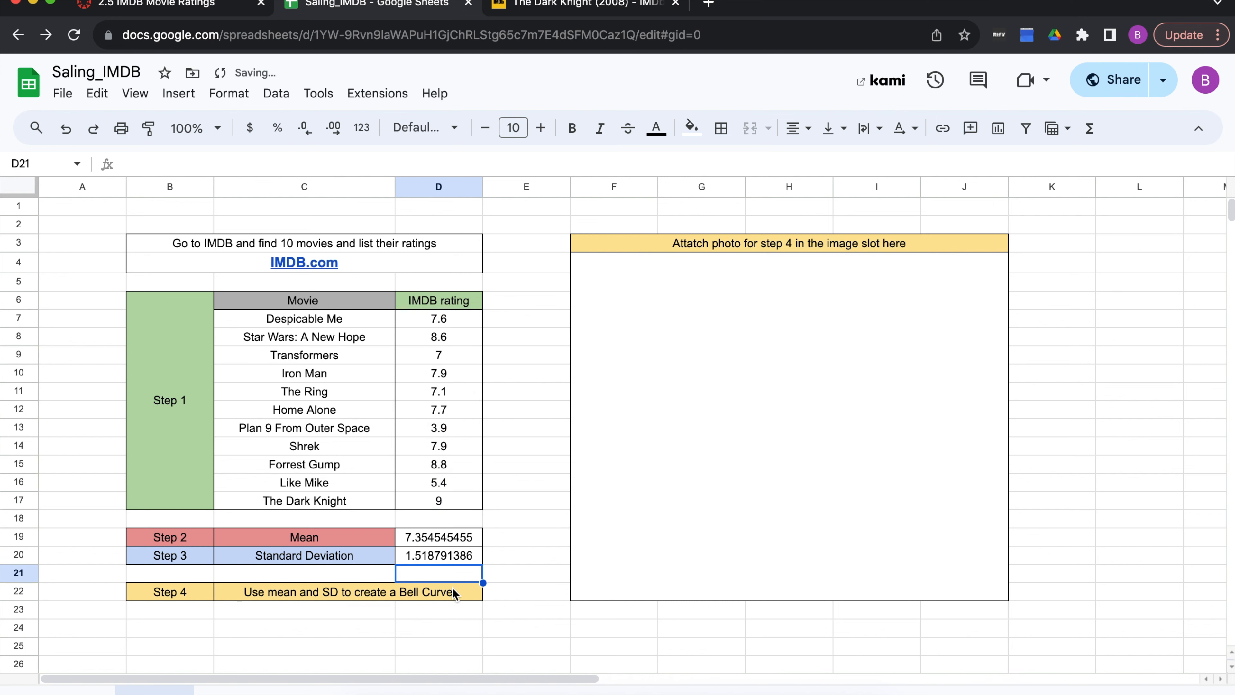
{"action": "left_click", "coordinate": [427, 551]}
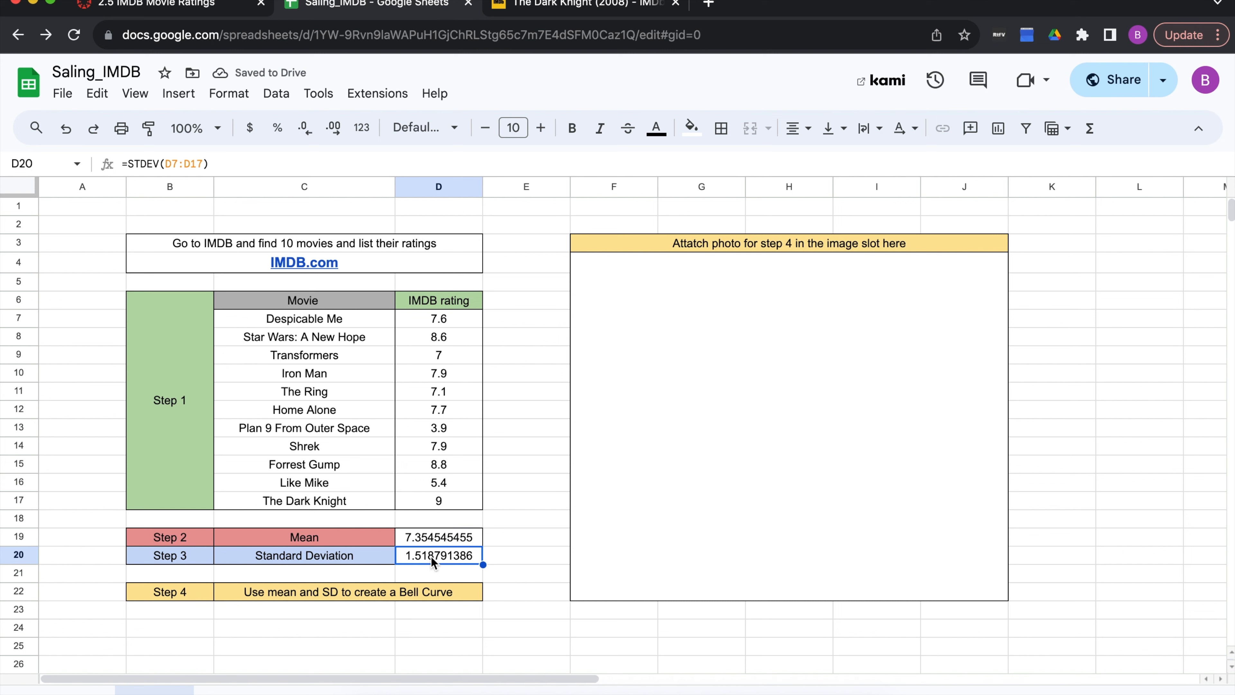
{"action": "left_click", "coordinate": [175, 591]}
{"action": "left_click", "coordinate": [282, 591]}
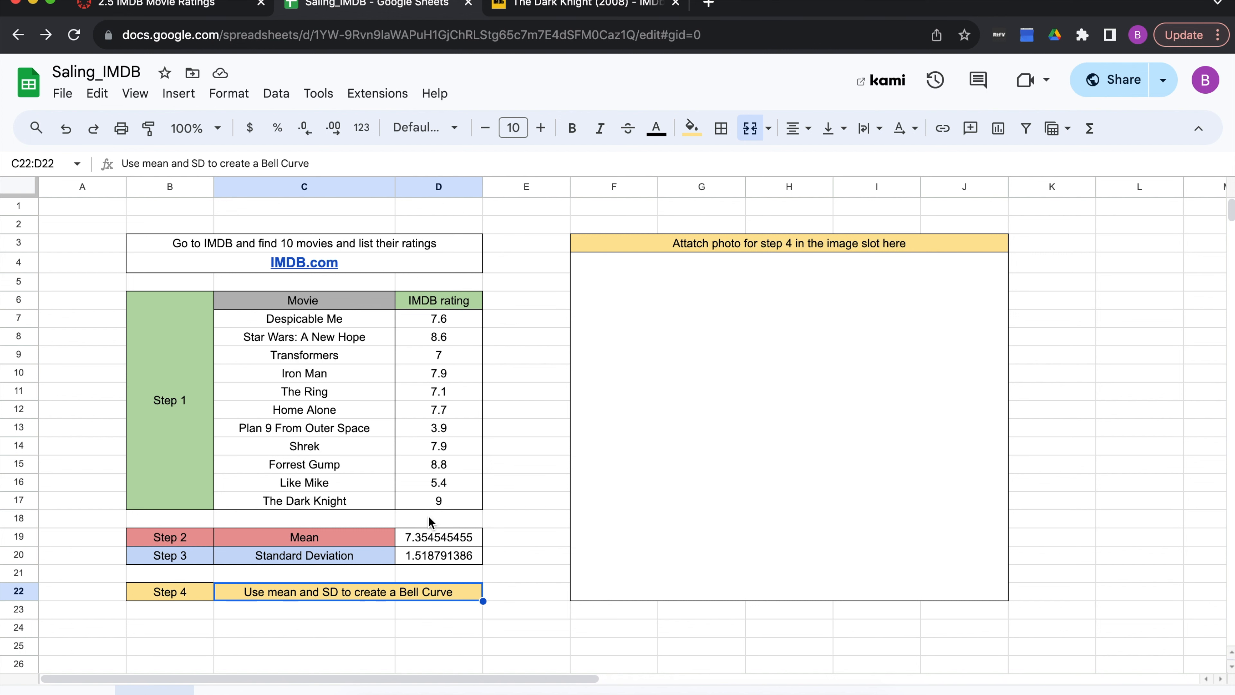
{"action": "left_click", "coordinate": [426, 537]}
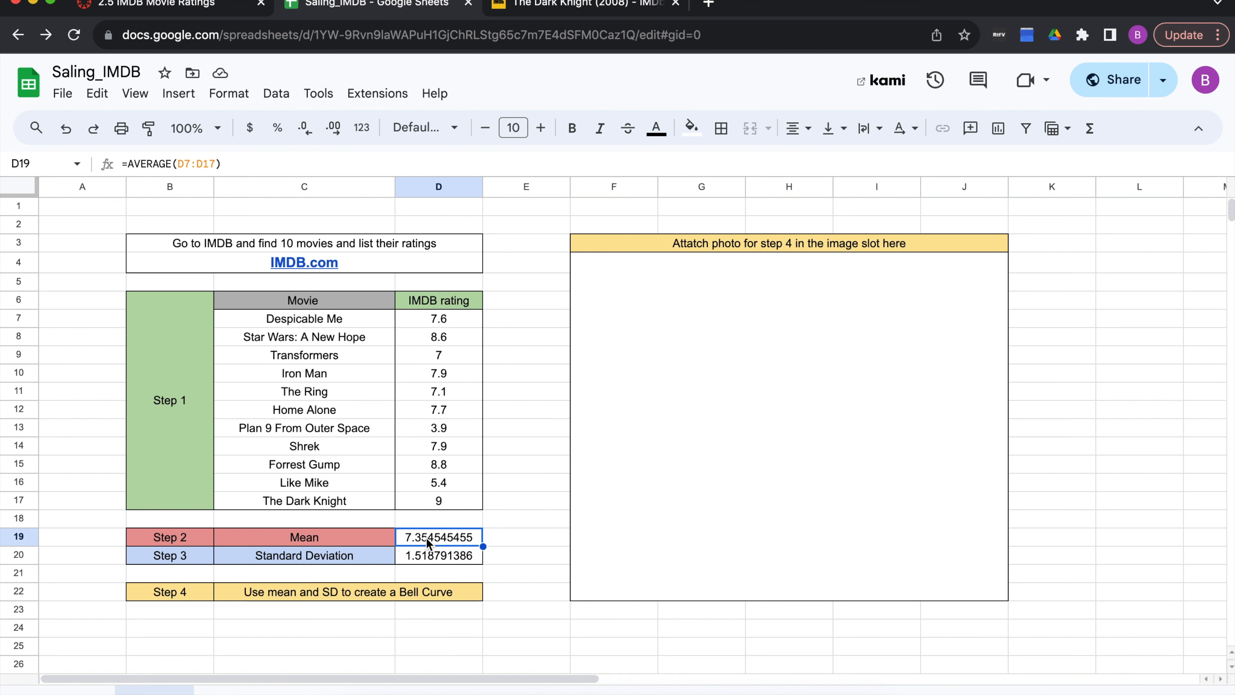
{"action": "left_click", "coordinate": [425, 558]}
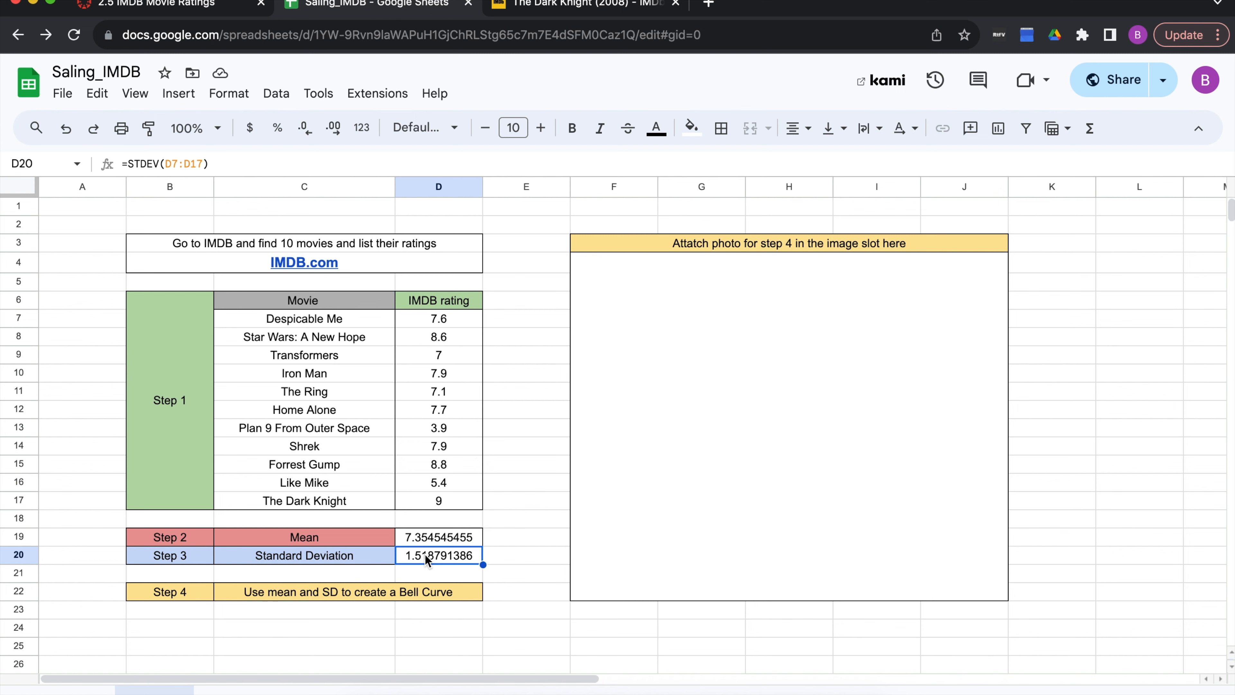
Open the Desmos graphing calculator at desmos.com/calculator in a new browser tab.
{"action": "left_click", "coordinate": [709, 7]}
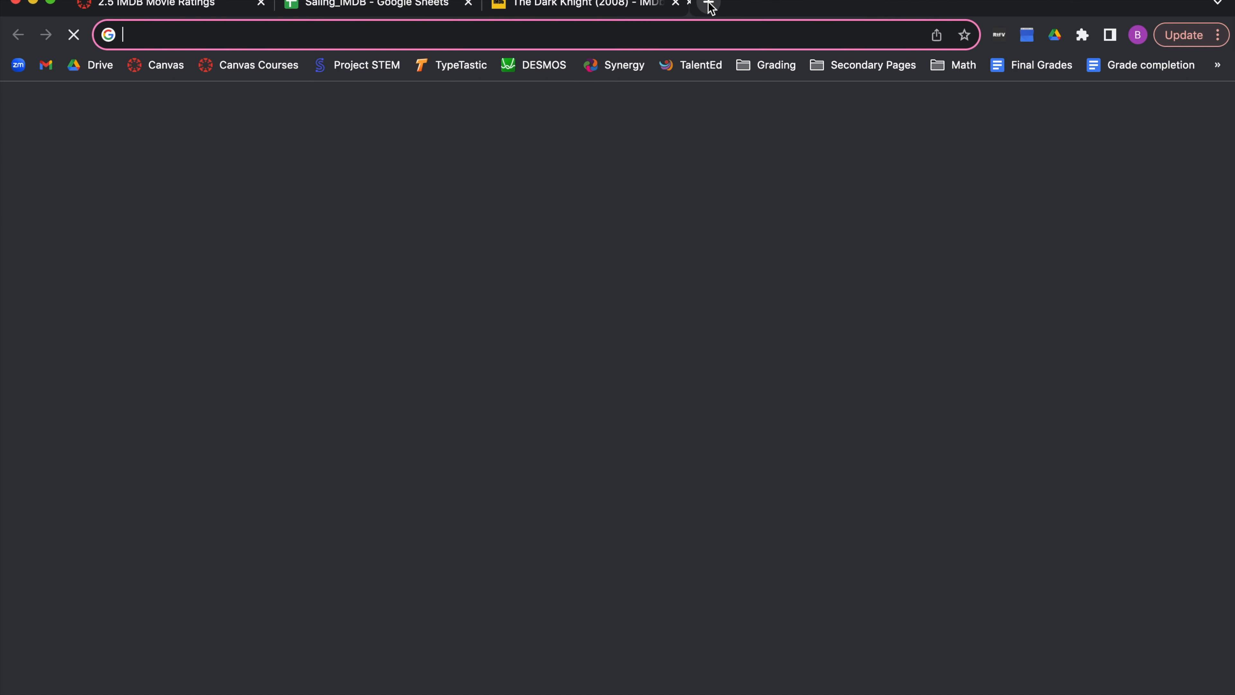
{"action": "type", "text": "desmos.com/calculator"}
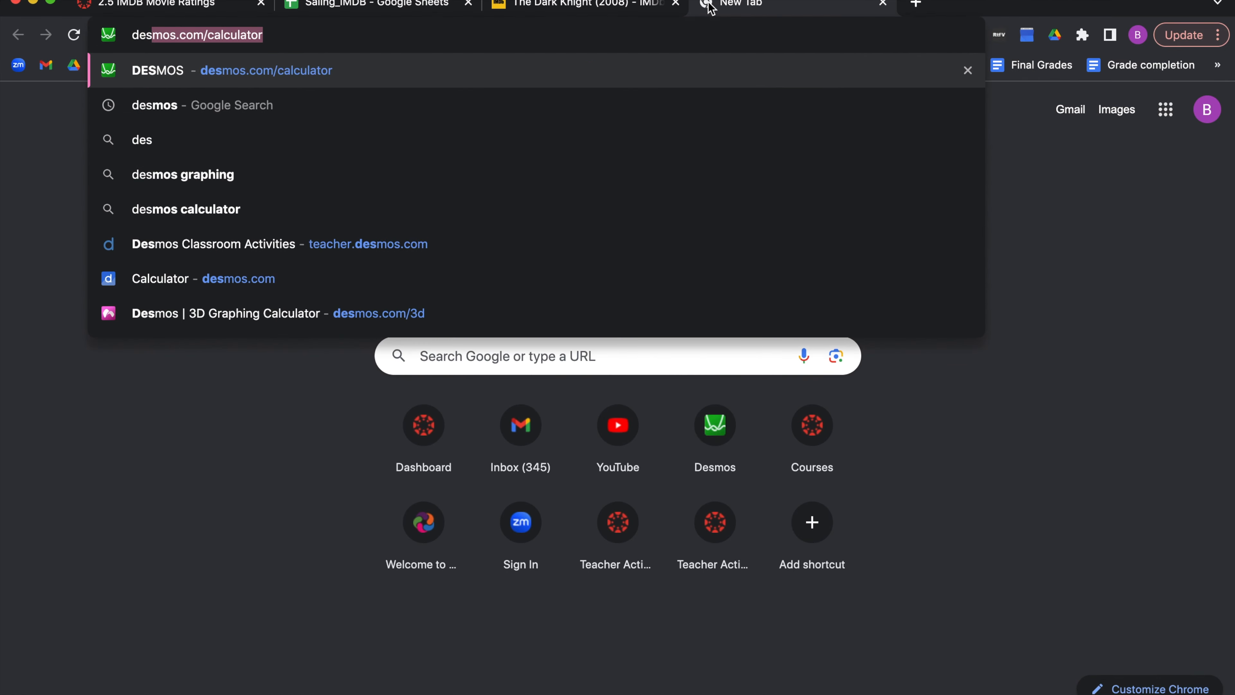
{"action": "key", "text": "Return"}
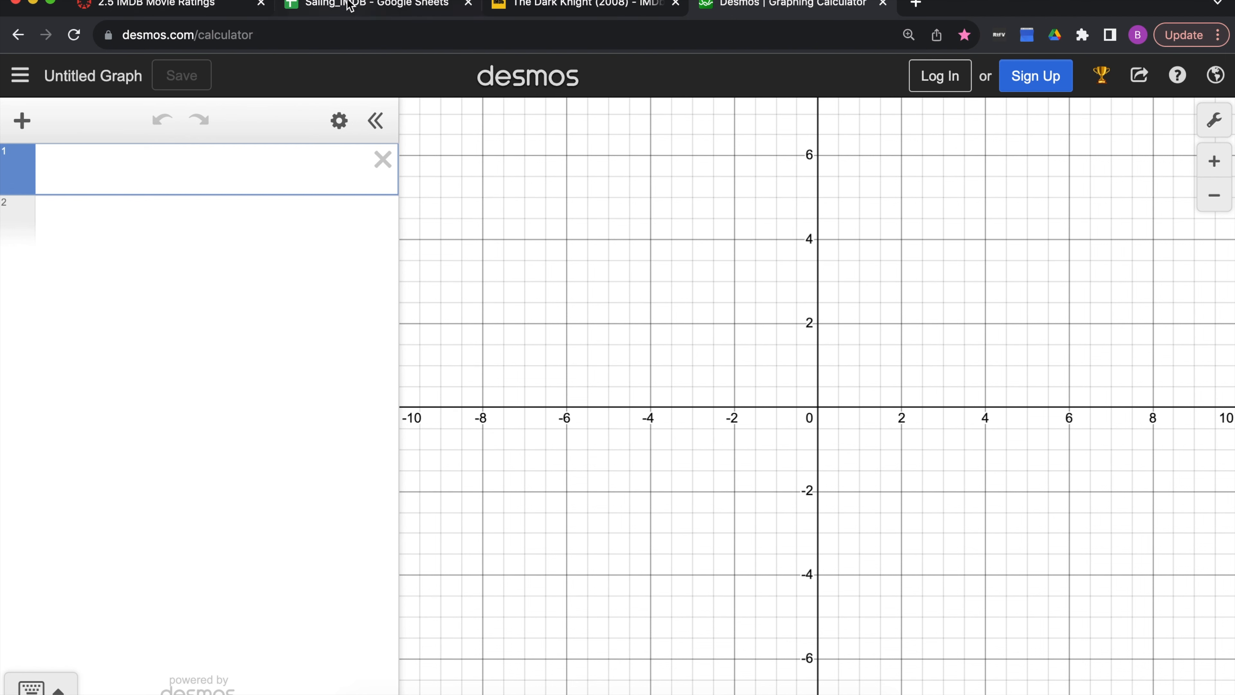
Check the image slot for the step 4 photo in the spreadsheet, and return to the Desmos graphing calculator.
{"action": "left_click", "coordinate": [359, 10]}
{"action": "left_click", "coordinate": [751, 411]}
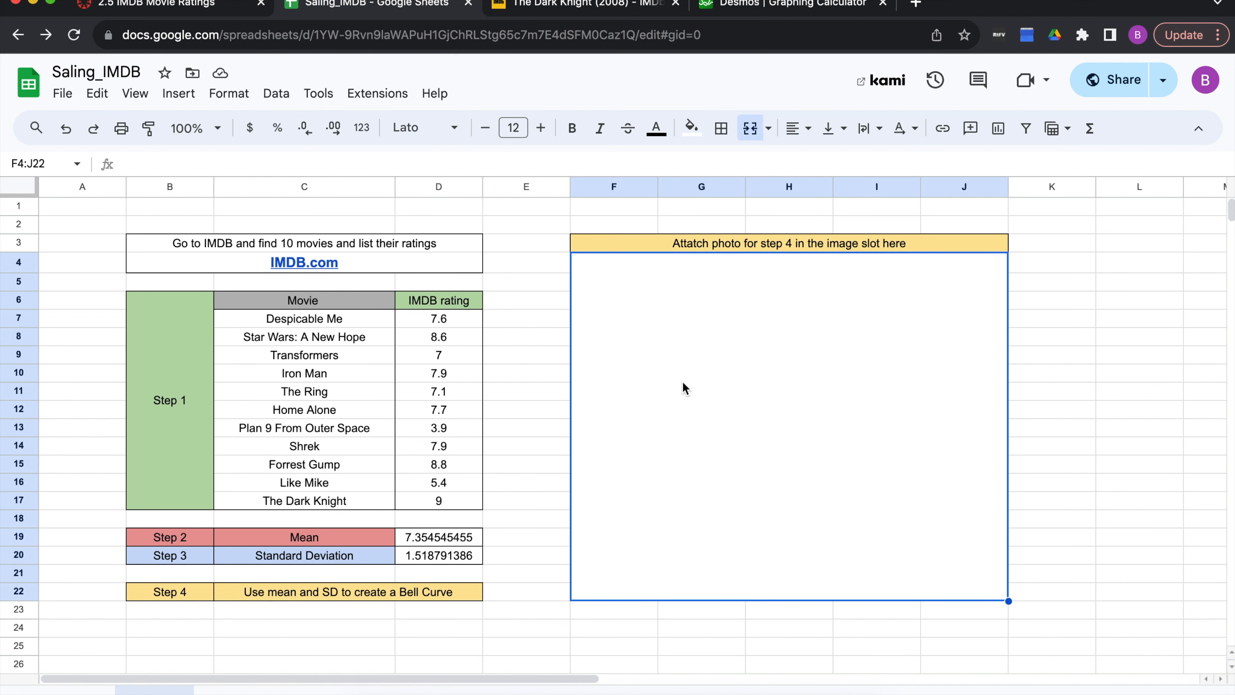
{"action": "left_click", "coordinate": [539, 210]}
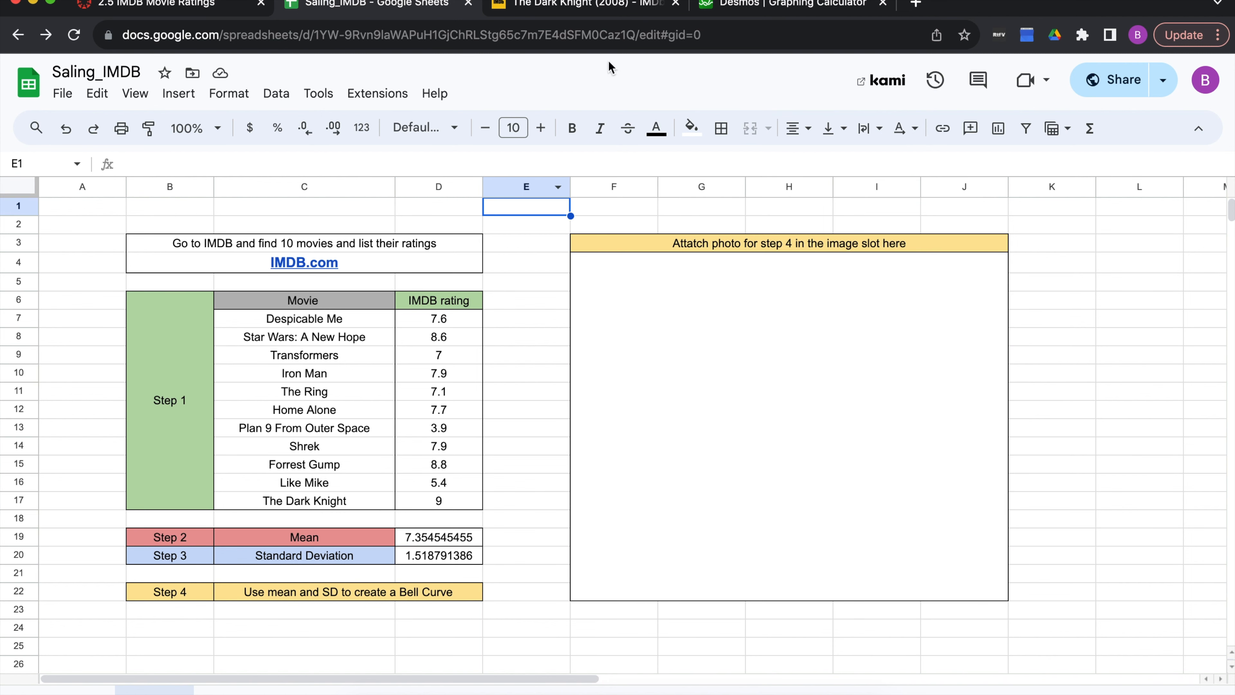
{"action": "left_click", "coordinate": [739, 4]}
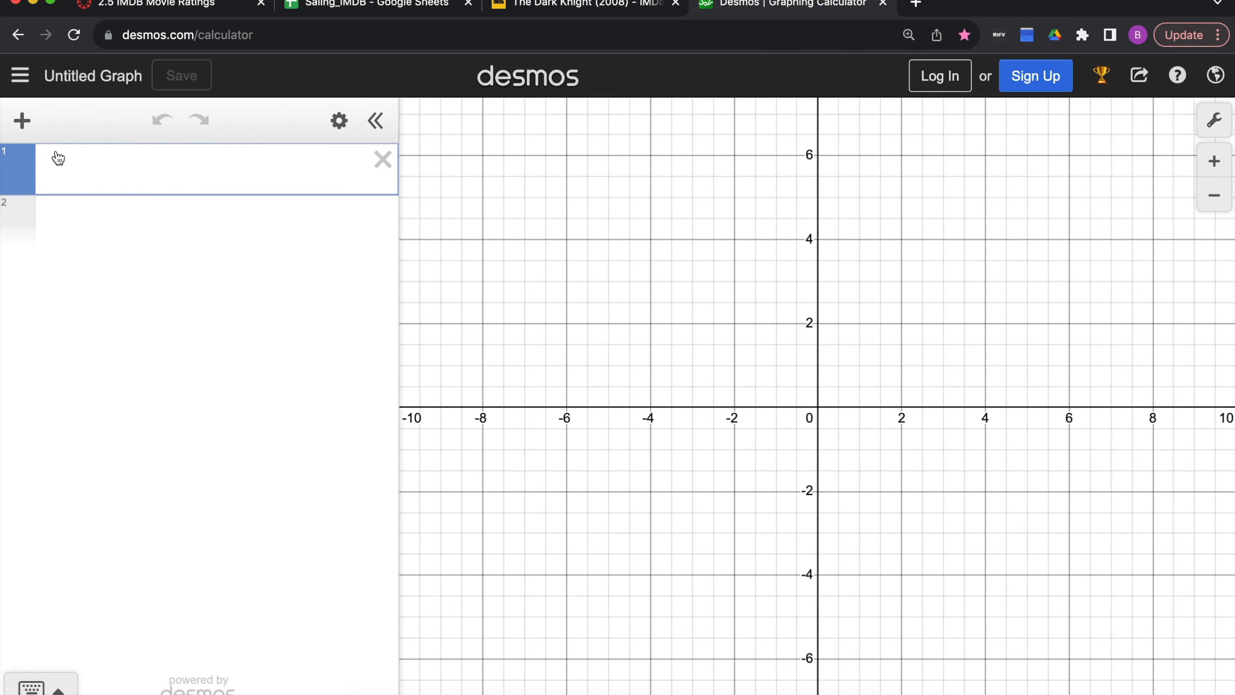
Insert the normaldist function from the Distributions group into the first expression line.
{"action": "left_click", "coordinate": [41, 690]}
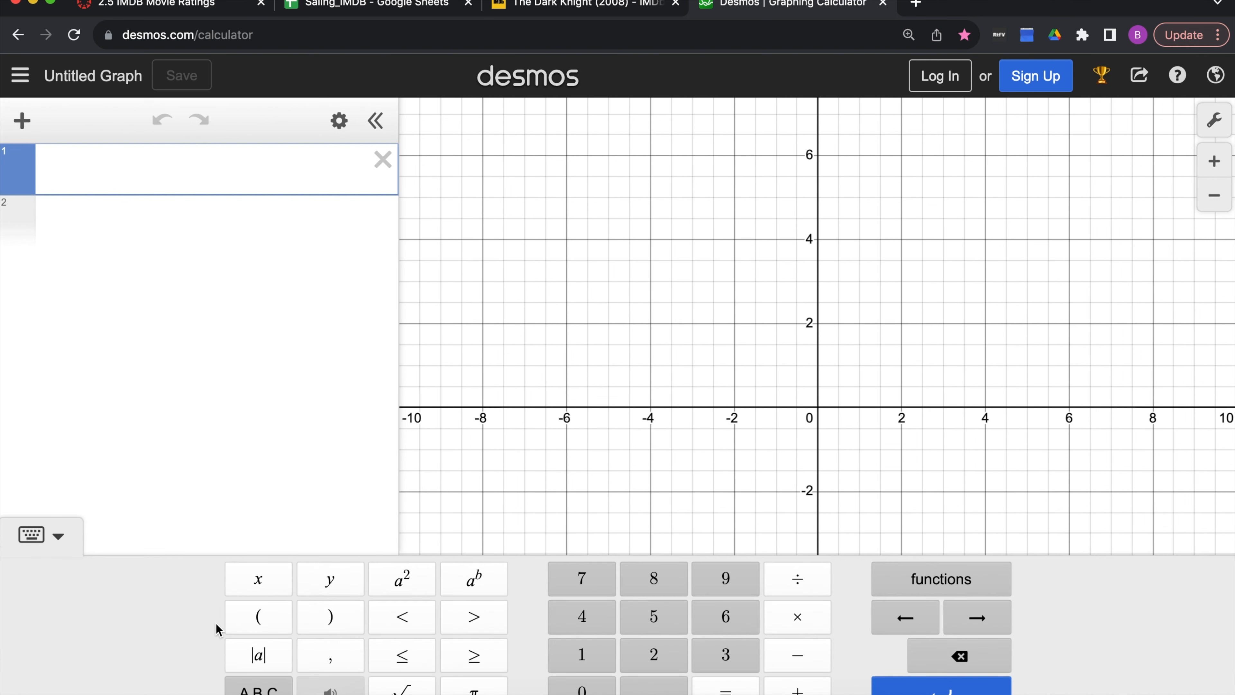
{"action": "left_click", "coordinate": [48, 535]}
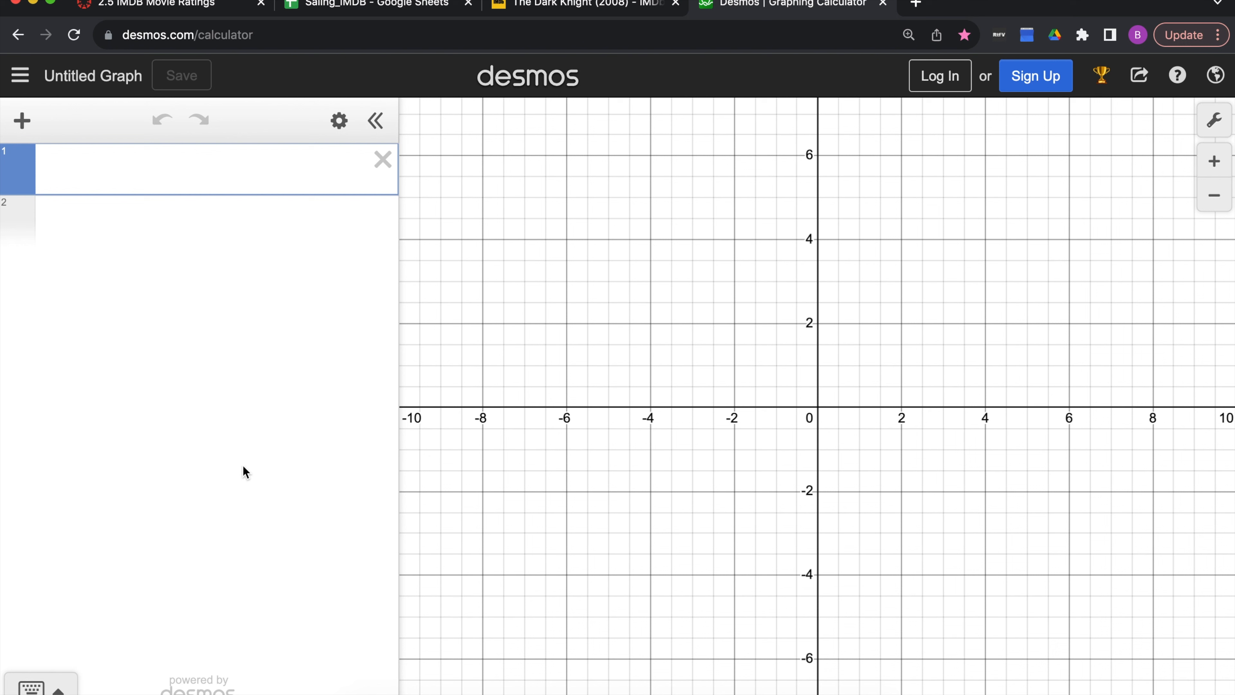
{"action": "left_click", "coordinate": [52, 685]}
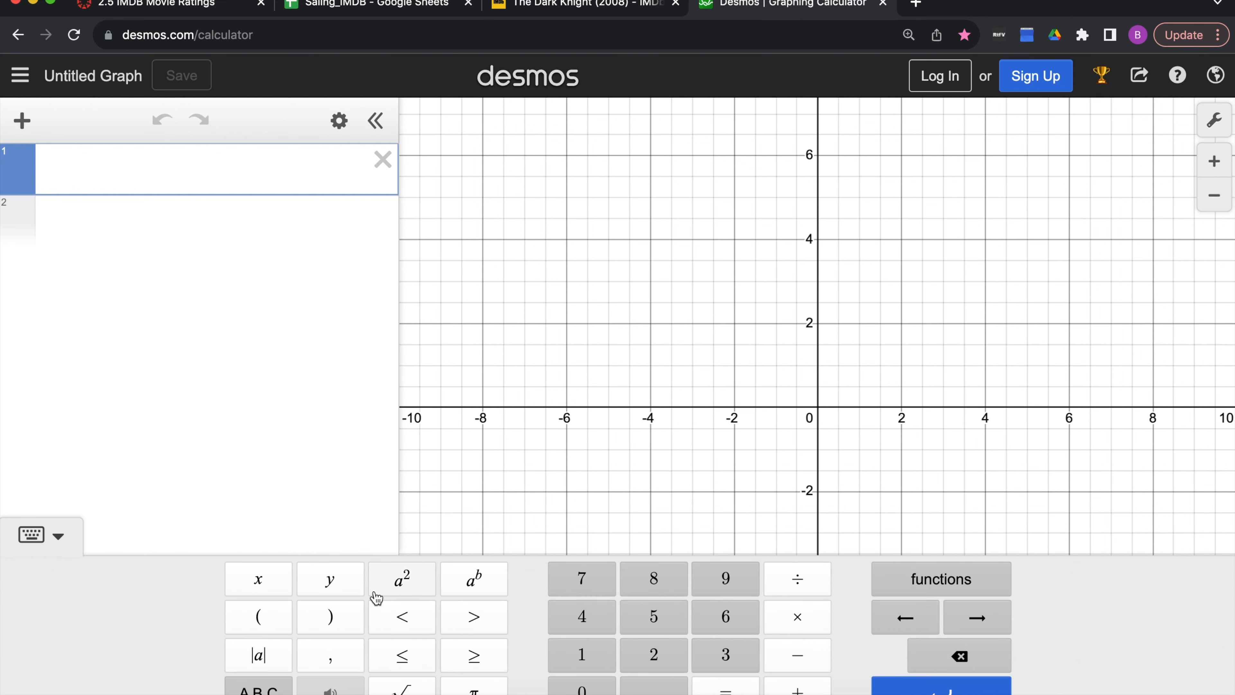
{"action": "left_click", "coordinate": [897, 584]}
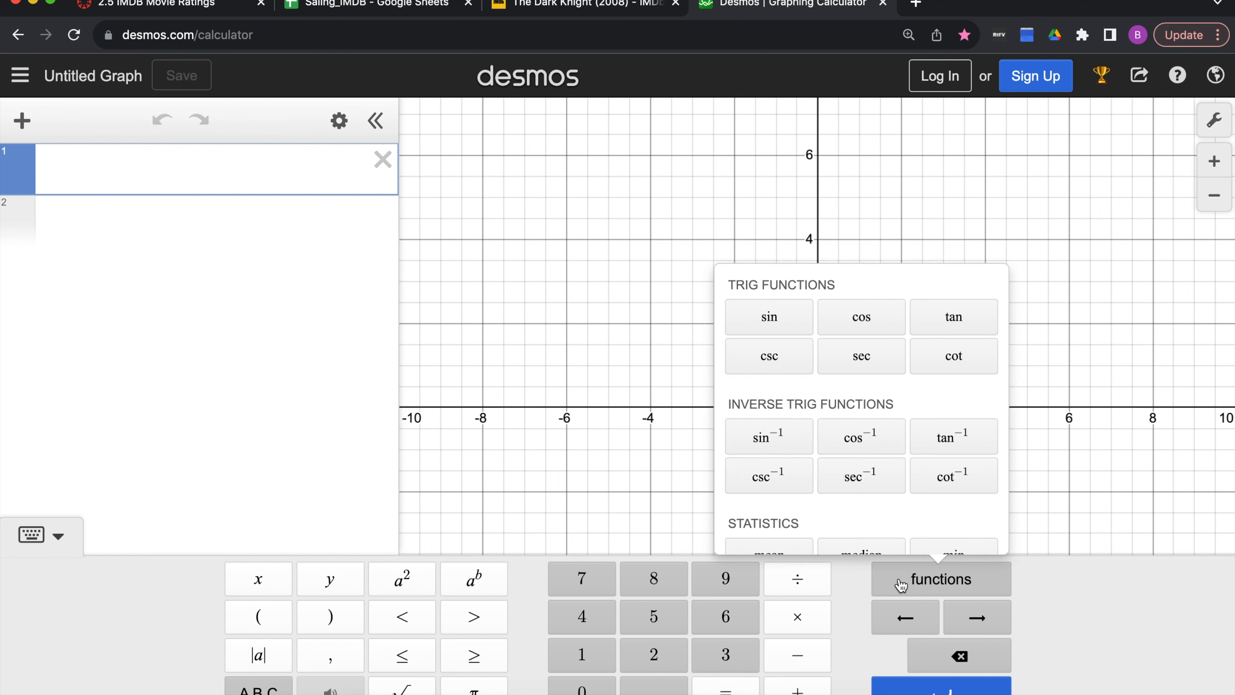
{"action": "scroll", "coordinate": [870, 472], "scroll_direction": "down", "scroll_amount": 5}
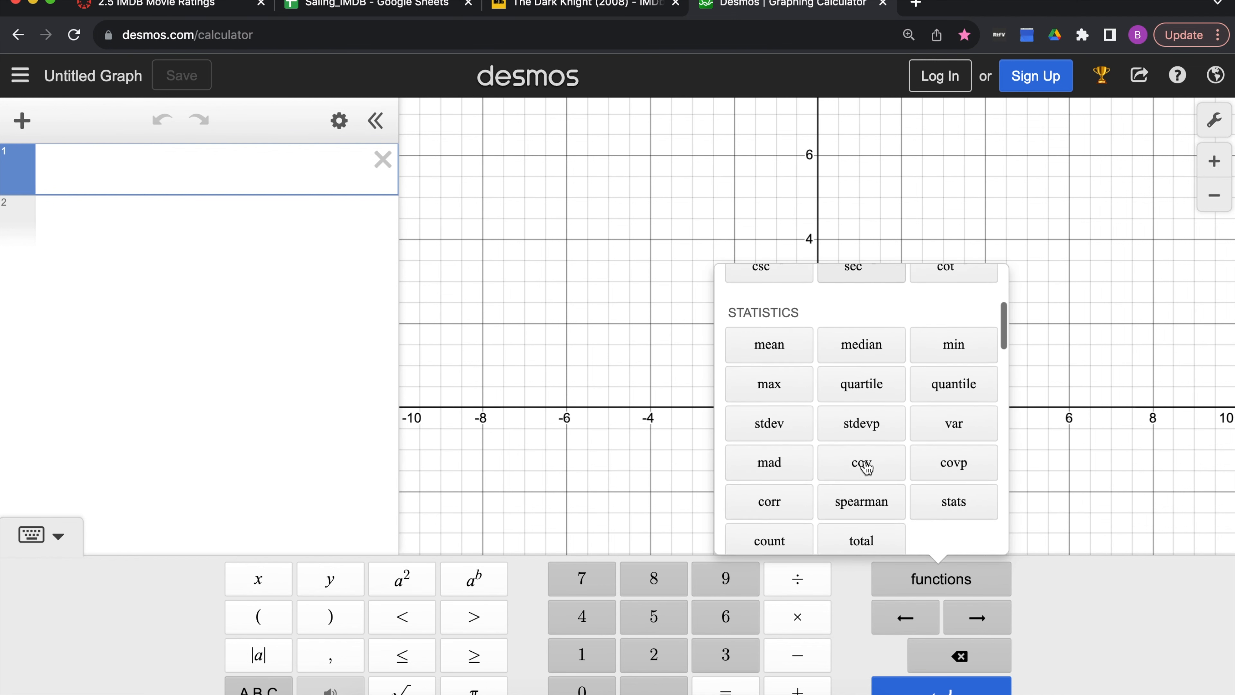
{"action": "scroll", "coordinate": [770, 422], "scroll_direction": "down", "scroll_amount": 4}
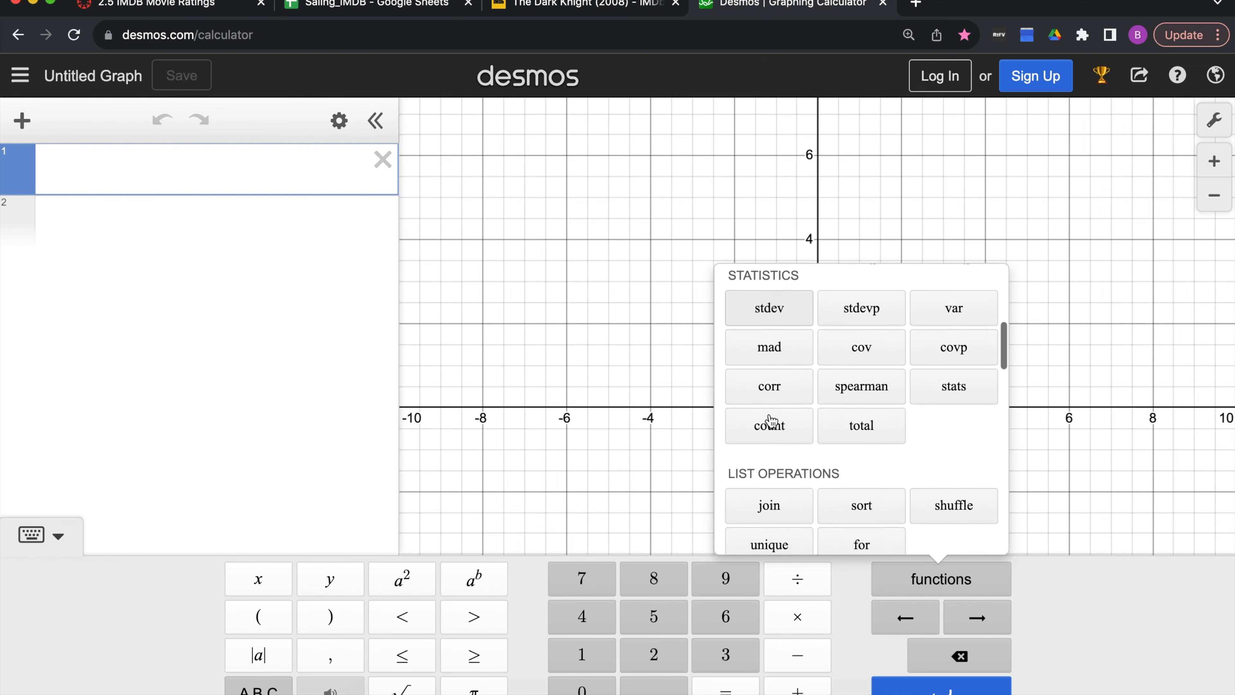
{"action": "scroll", "coordinate": [771, 420], "scroll_direction": "down", "scroll_amount": 3}
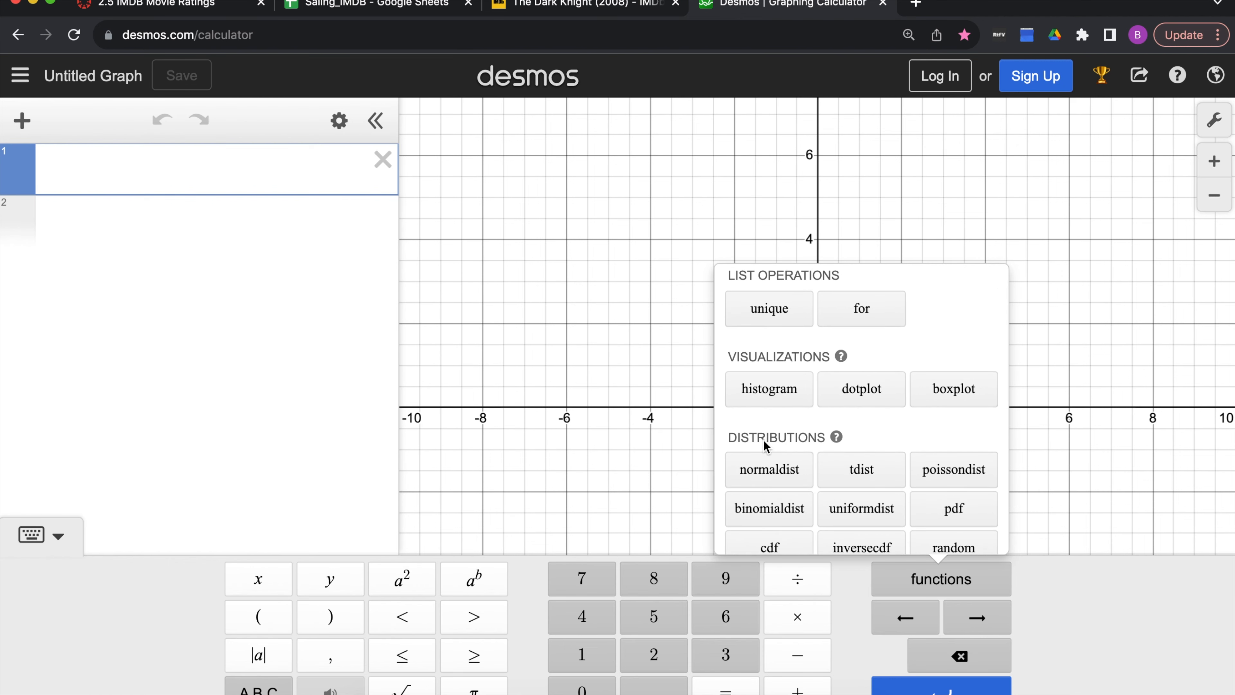
{"action": "left_click", "coordinate": [762, 471]}
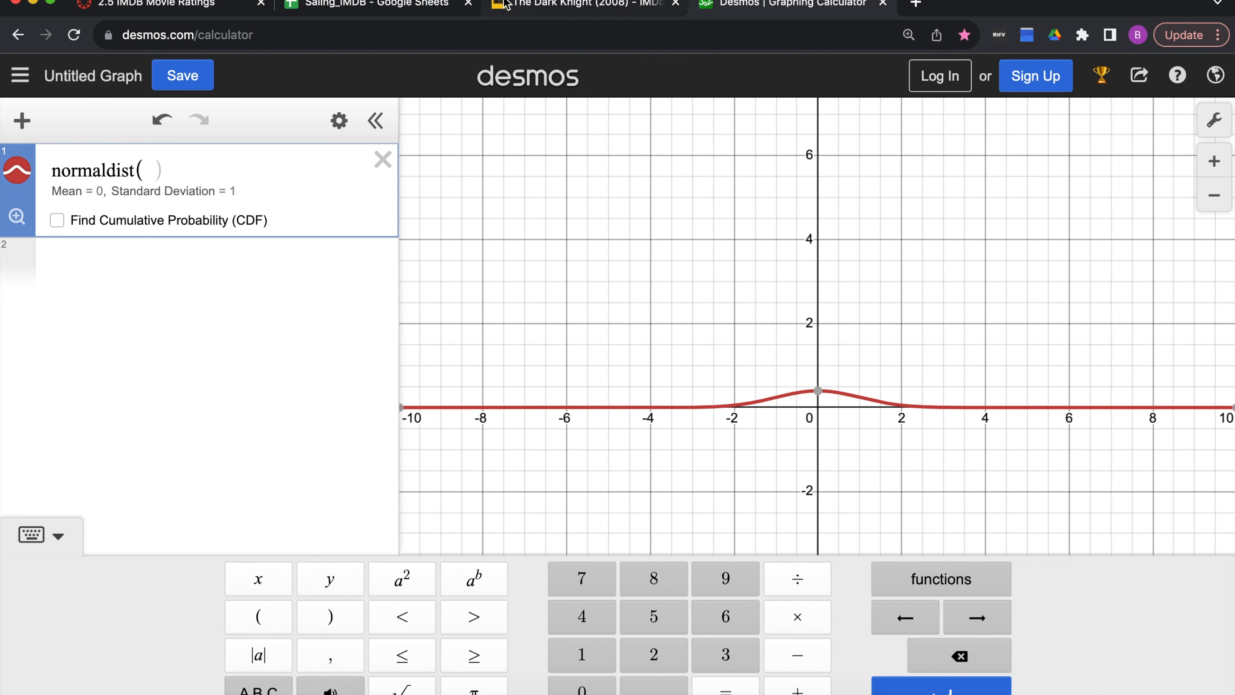
Close the Dark Knight IMDb tab and check the mean in D19 of the Saling_IMDB spreadsheet before returning to Desmos.
{"action": "left_click", "coordinate": [404, 8]}
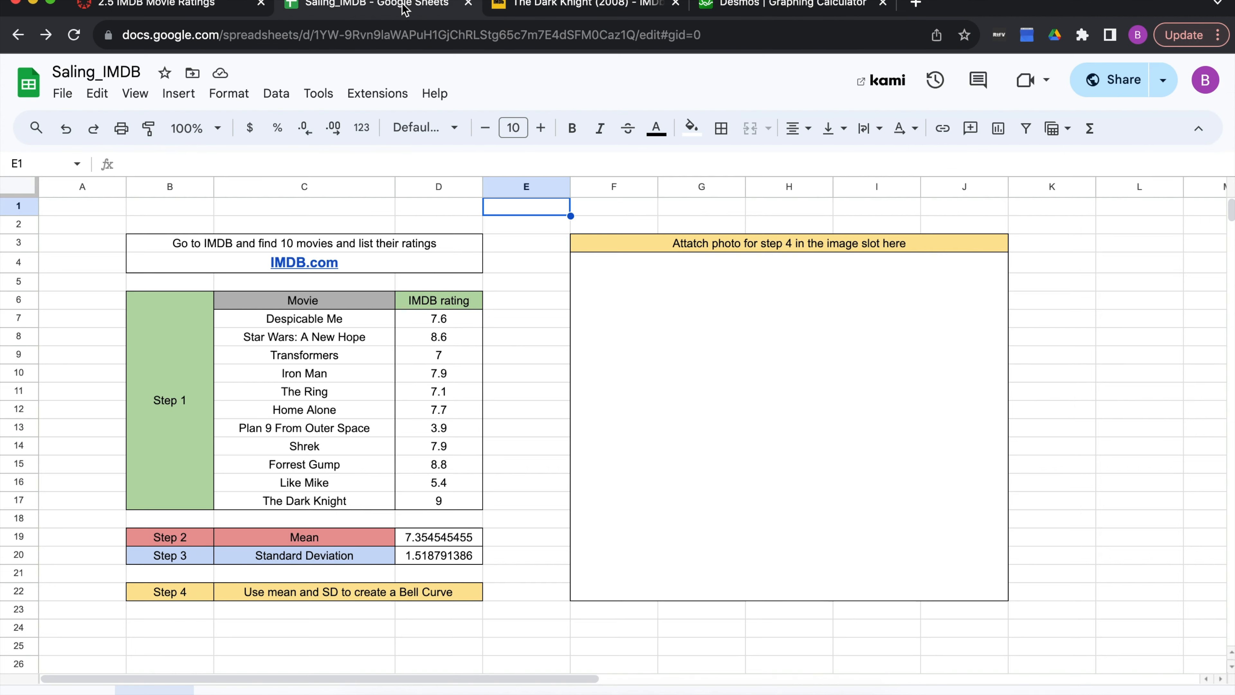
{"action": "left_click", "coordinate": [676, 2]}
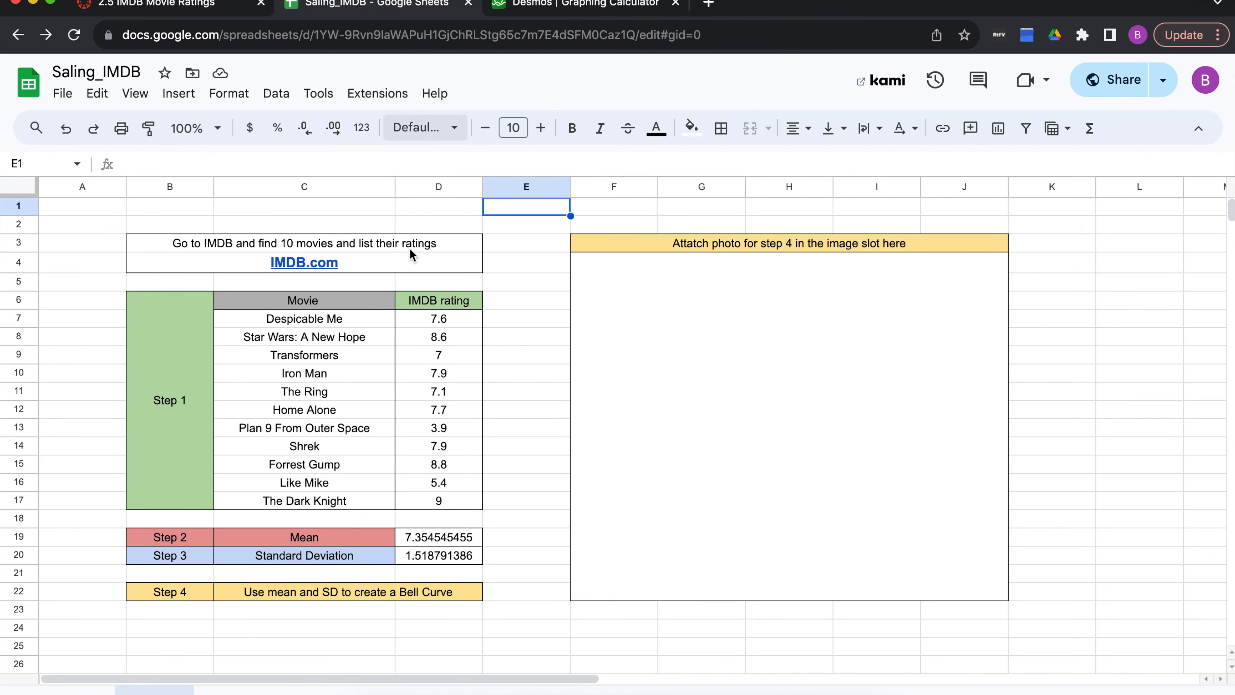
{"action": "left_click", "coordinate": [415, 538]}
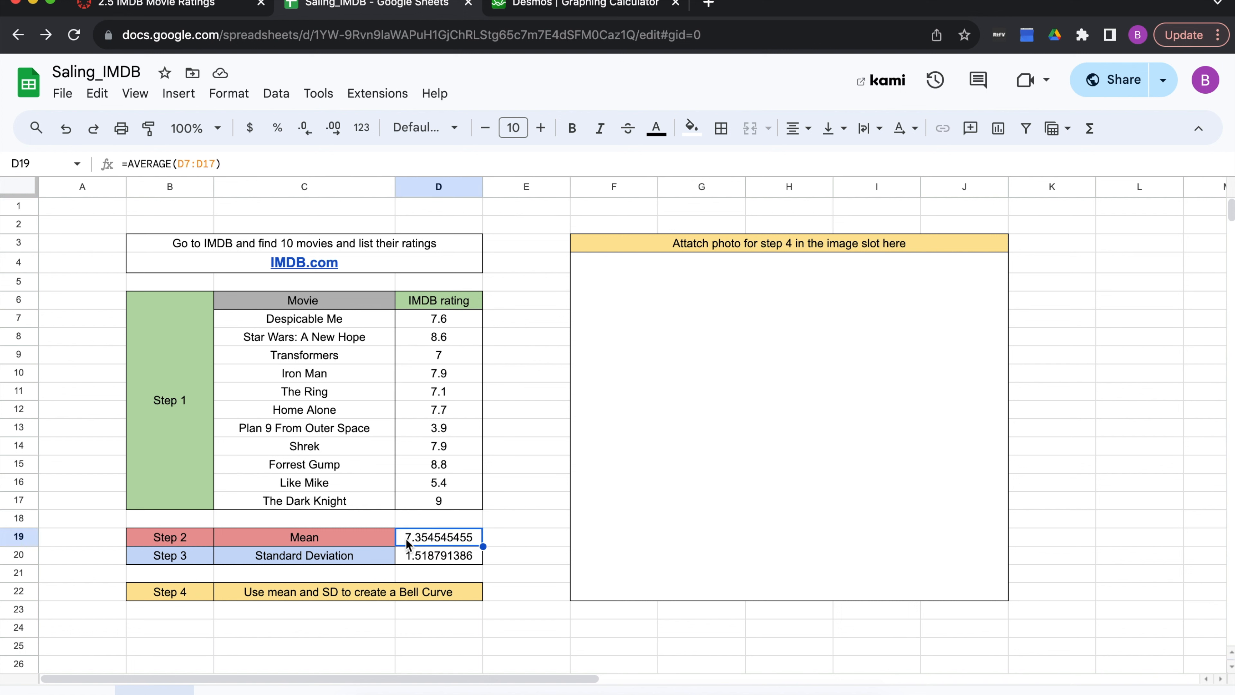
{"action": "left_click", "coordinate": [581, 11]}
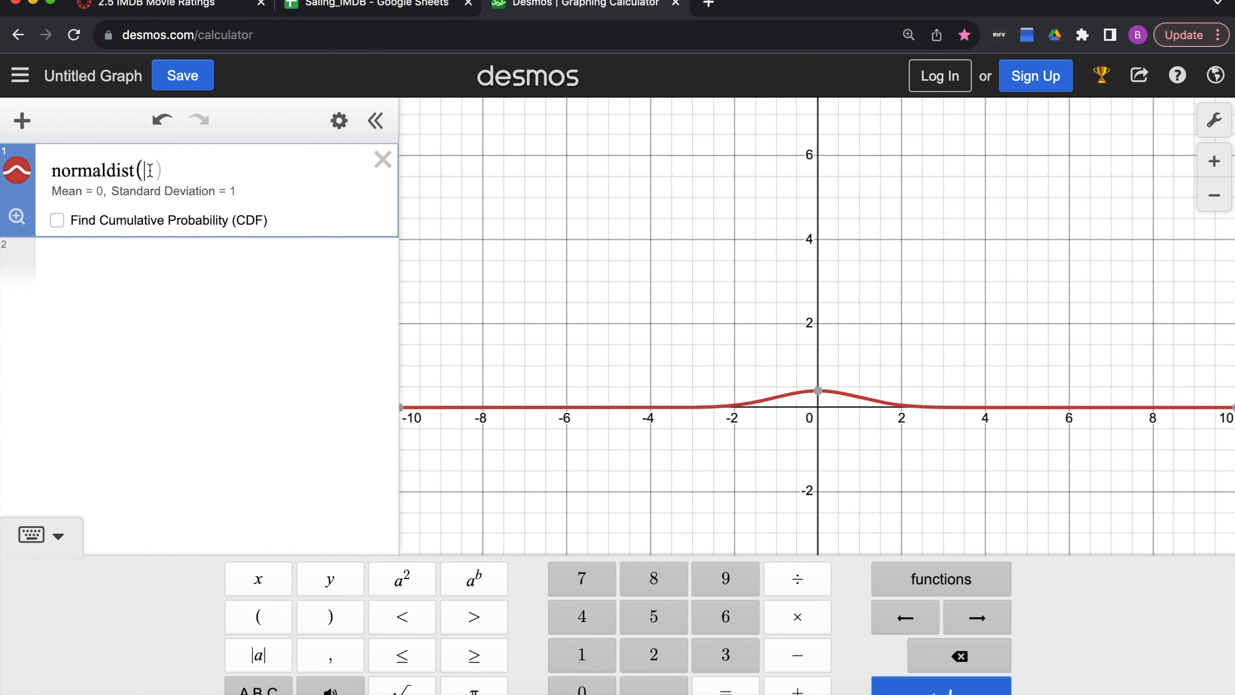
{"action": "left_click", "coordinate": [163, 170]}
{"action": "type", "text": "7.35"}
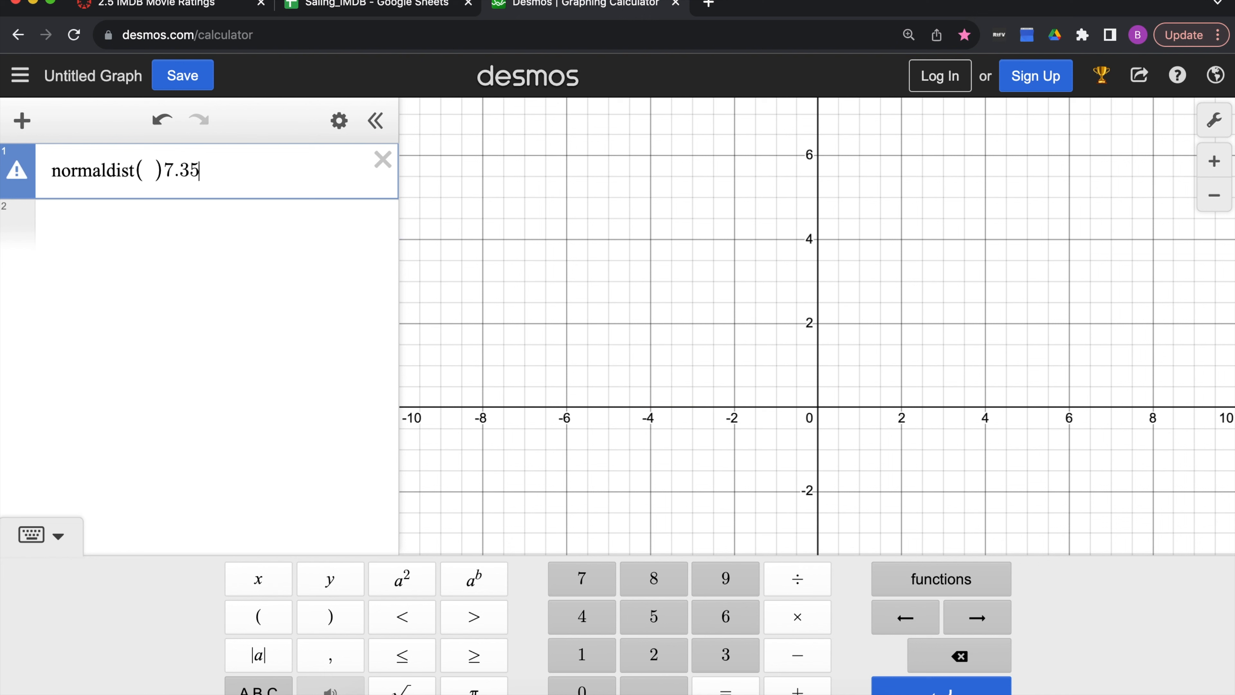
{"action": "left_click_drag", "start_coordinate": [199, 167], "coordinate": [163, 166]}
{"action": "key", "text": "BackSpace"}
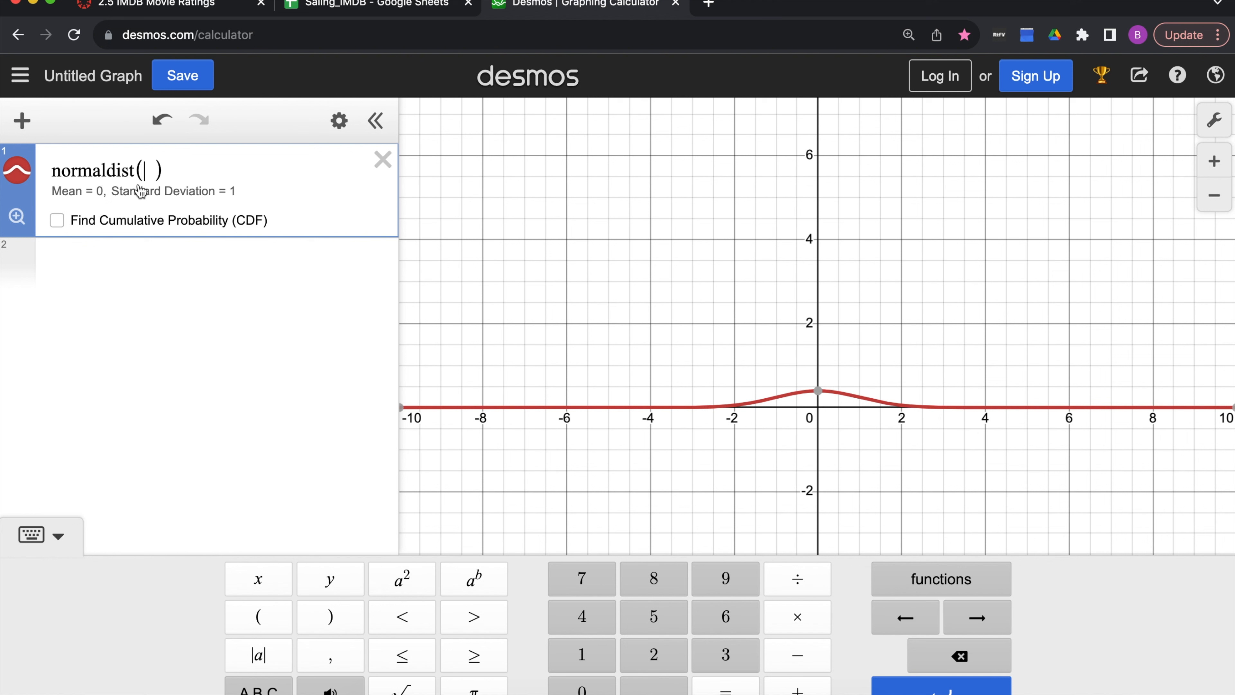
Complete the expression as normaldist(7.35,1.52), taking the standard deviation from D20 of the spreadsheet and rounding it to two decimals.
{"action": "type", "text": "7.35"}
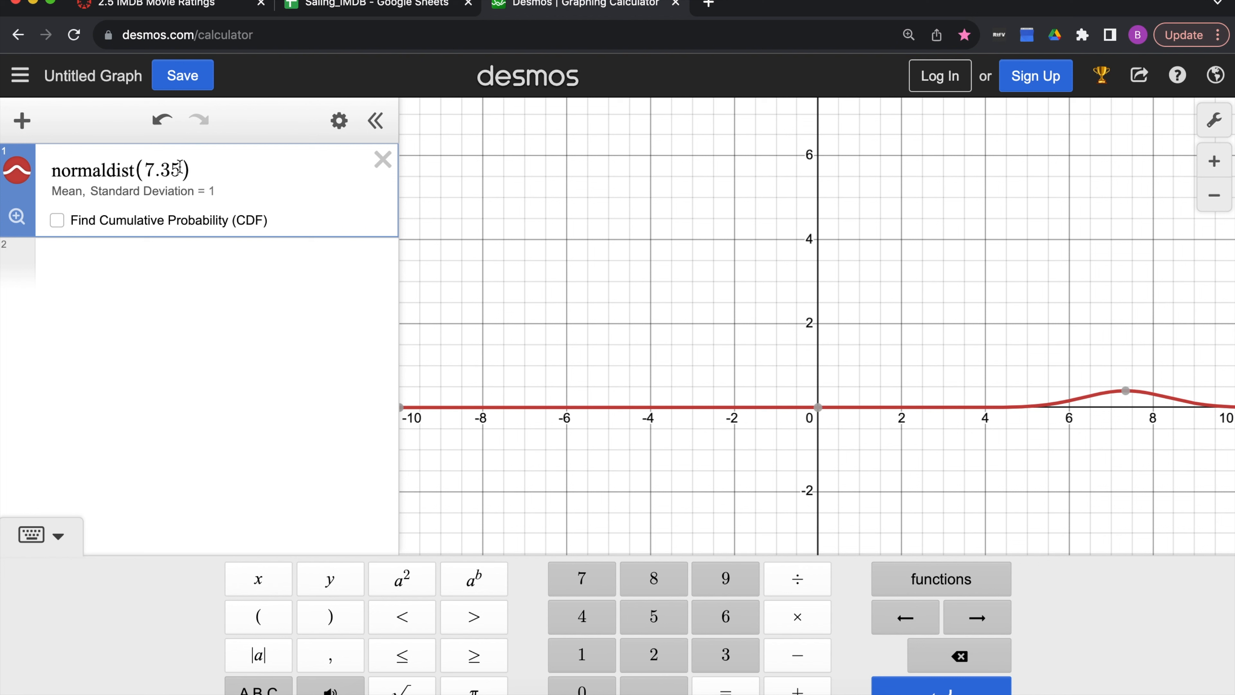
{"action": "type", "text": ","}
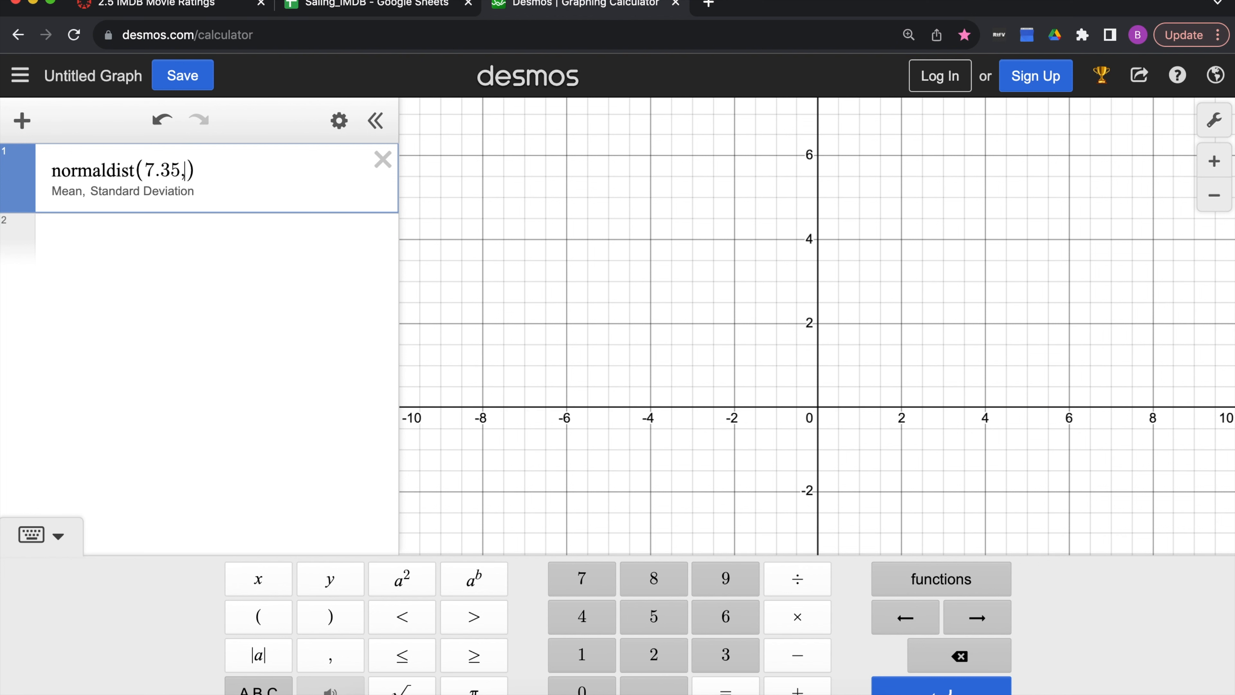
{"action": "left_click", "coordinate": [311, 6]}
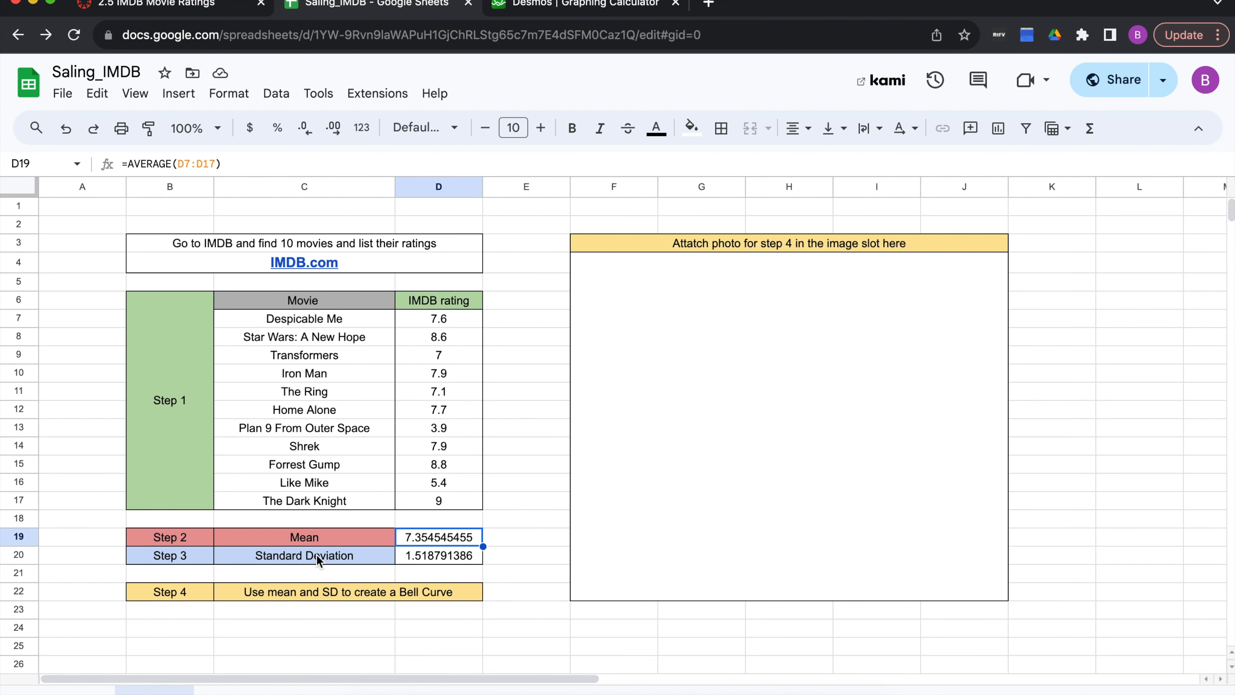
{"action": "left_click", "coordinate": [418, 562]}
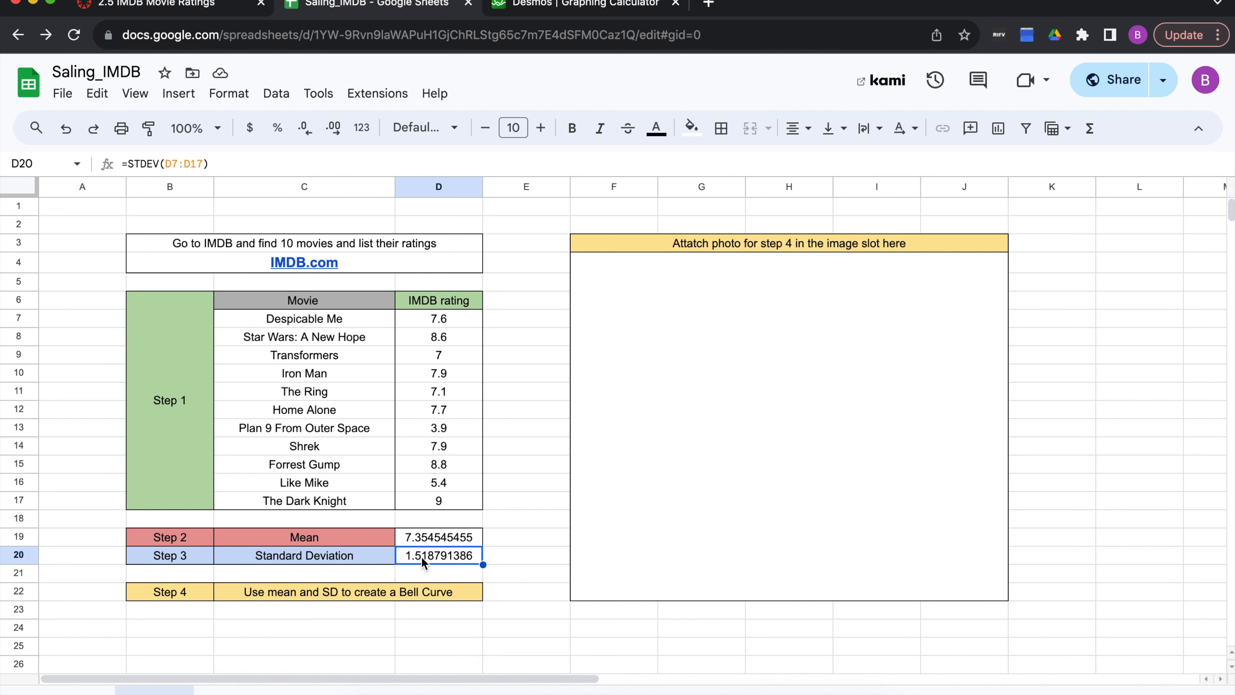
{"action": "left_click", "coordinate": [576, 5]}
{"action": "left_click", "coordinate": [187, 161]}
{"action": "type", "text": "1.5"}
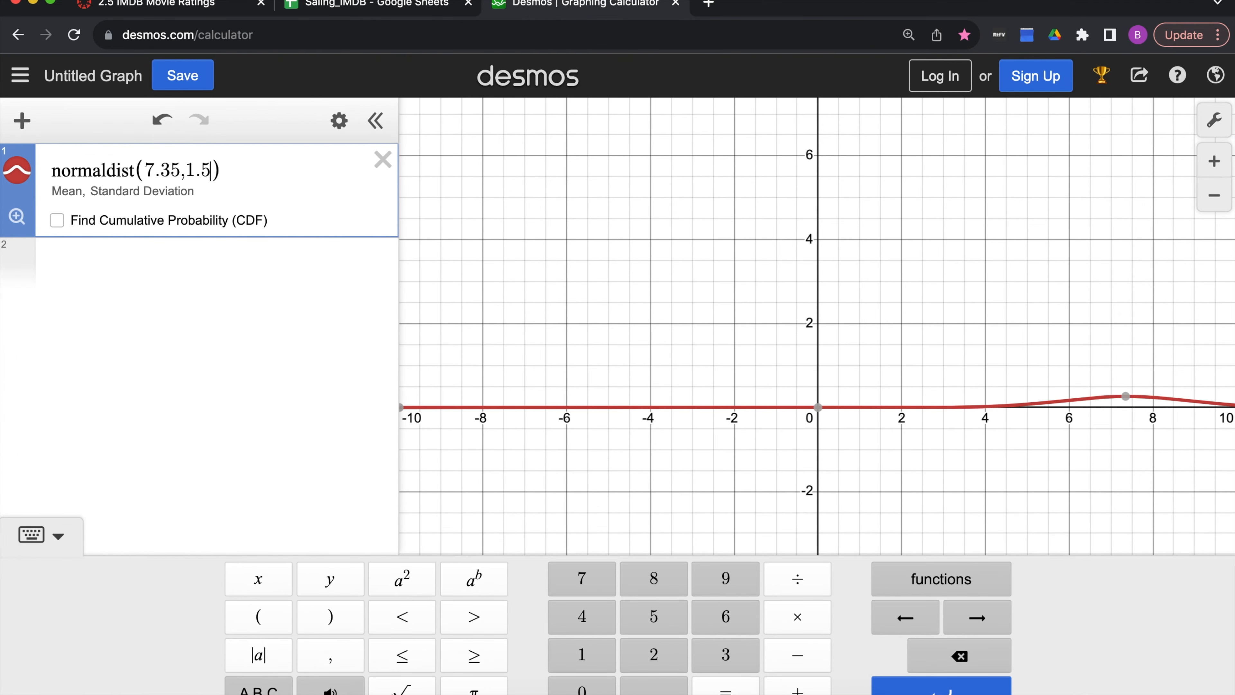
{"action": "type", "text": "2"}
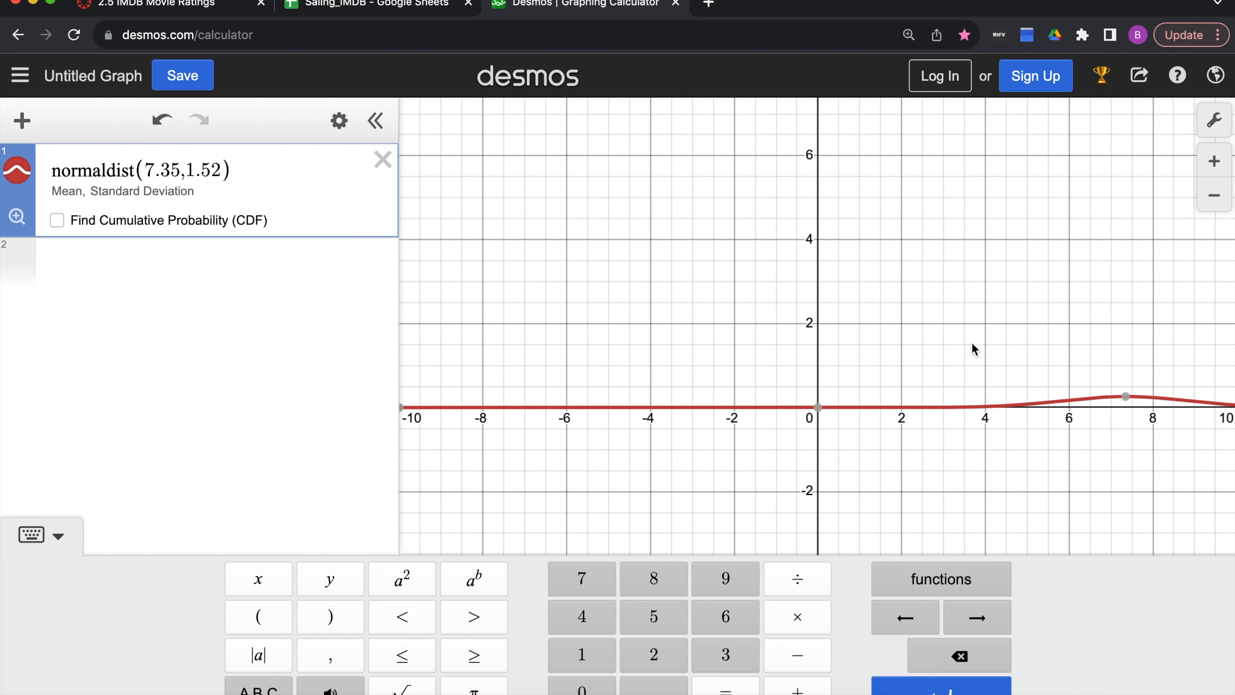
Zoom the graph to fit the bell curve and save a screenshot of the expression list and graph.
{"action": "left_click", "coordinate": [18, 216]}
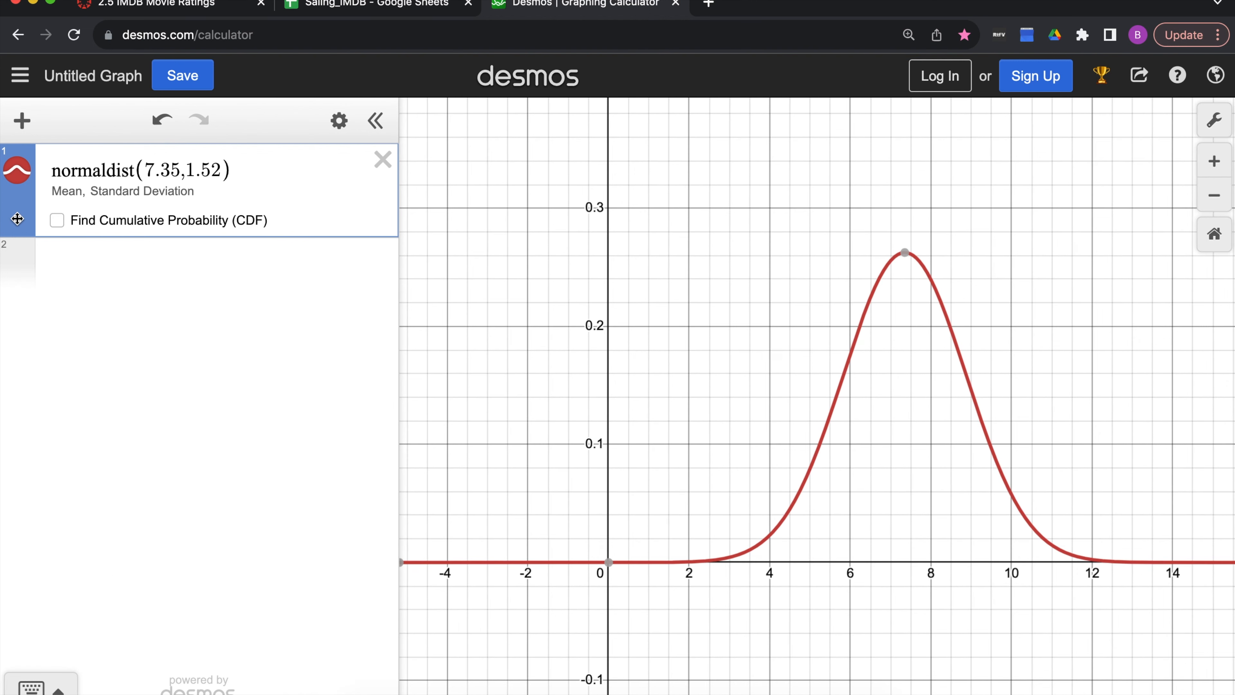
{"action": "left_click_drag", "start_coordinate": [532, 307], "coordinate": [348, 281]}
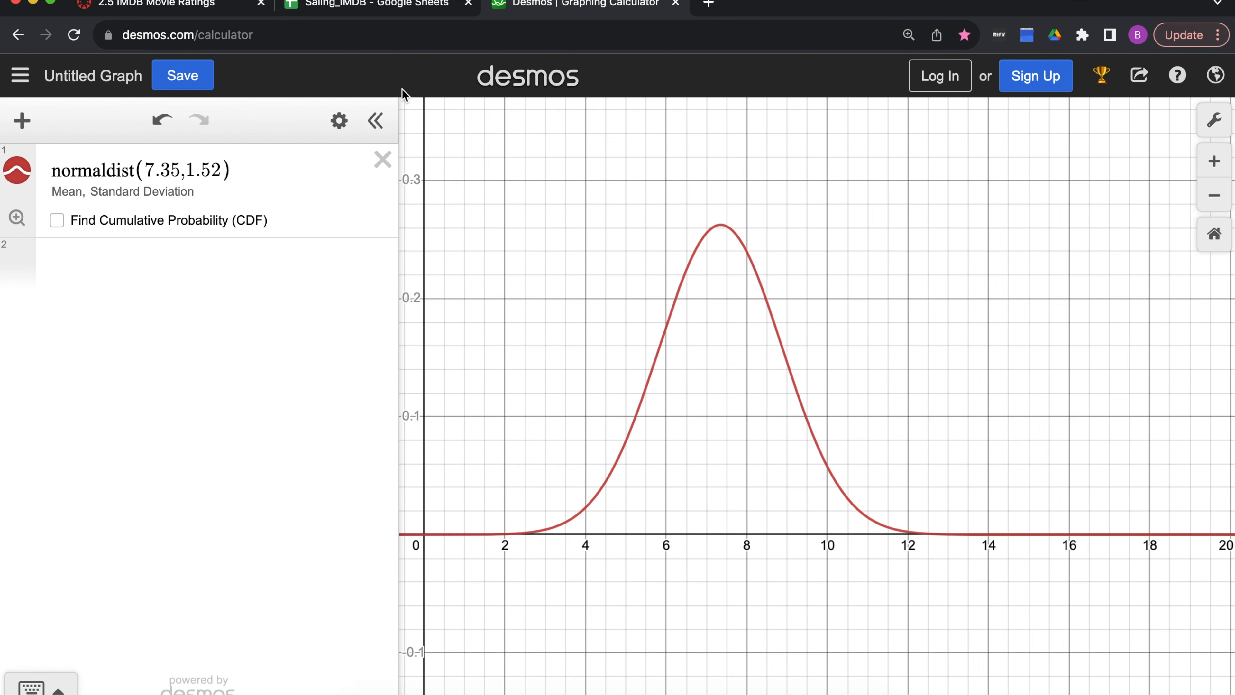
{"action": "key", "text": "super+shift+4"}
{"action": "left_click_drag", "start_coordinate": [4, 100], "coordinate": [1234, 694]}
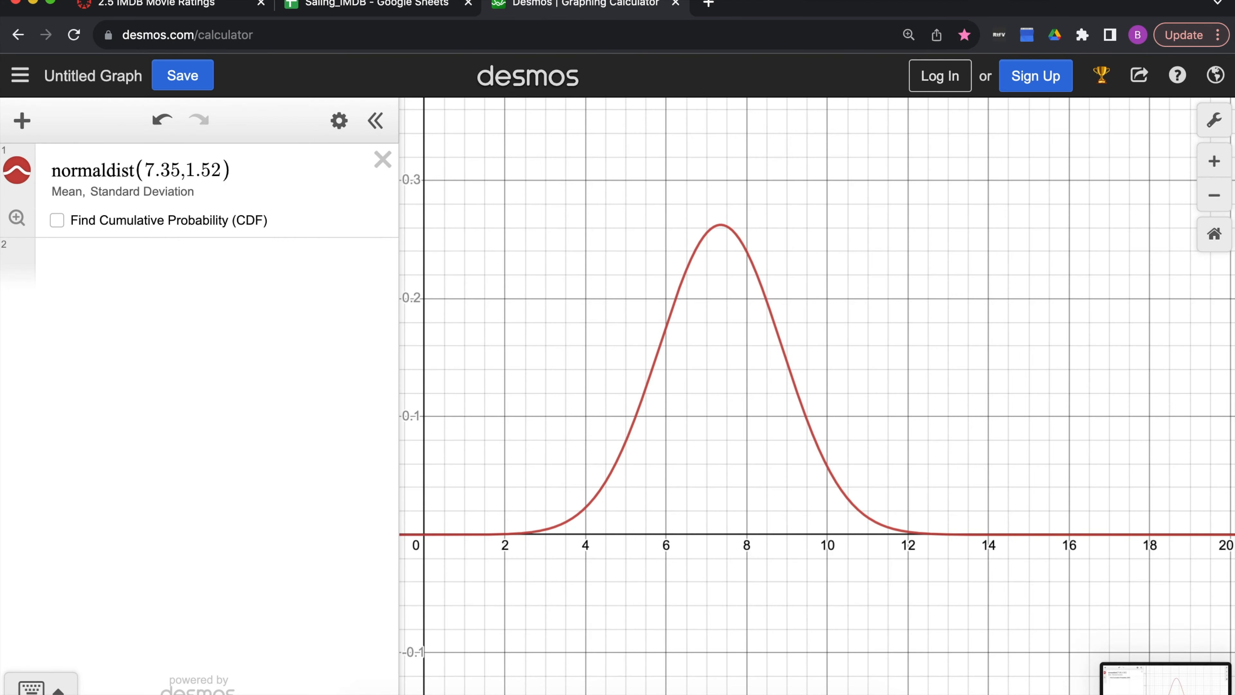
{"action": "left_click", "coordinate": [1205, 691]}
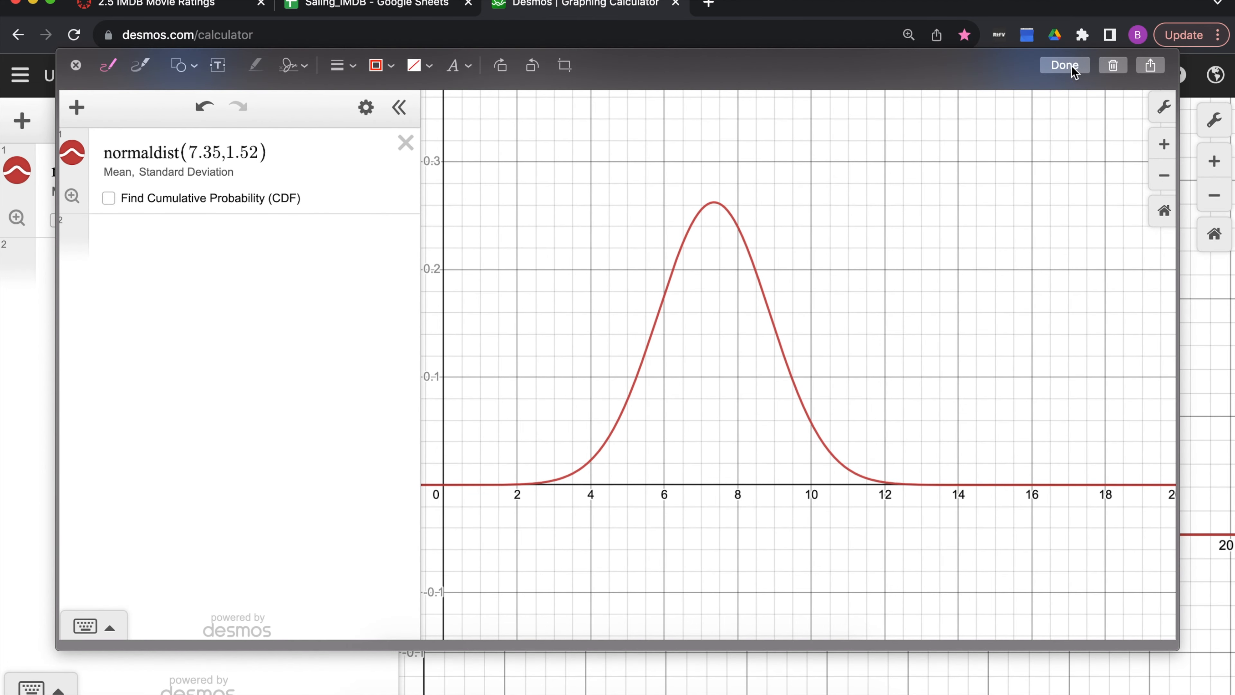
{"action": "left_click", "coordinate": [1072, 71]}
In the Saling_IMDB spreadsheet, insert the screenshot "Screen Shot 2024-02-01 at 1.29.12 PM" as an in-cell image in the step 4 image slot F4:J22.
{"action": "left_click", "coordinate": [371, 8]}
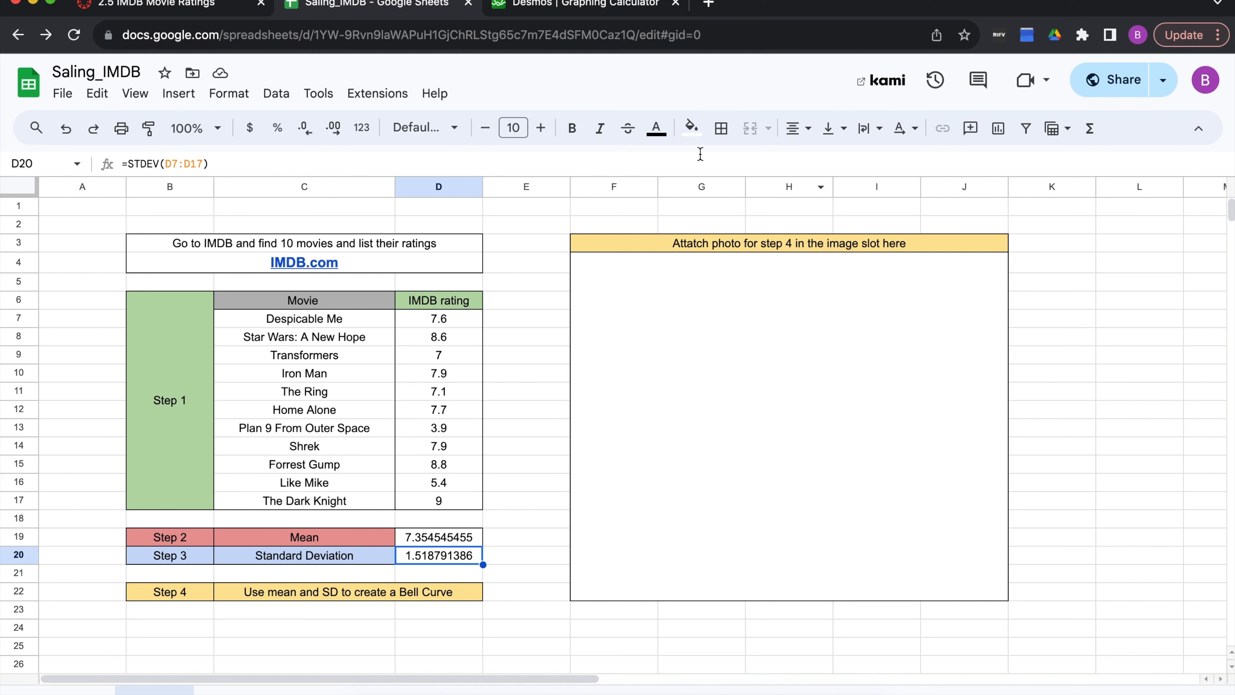
{"action": "left_click", "coordinate": [746, 374]}
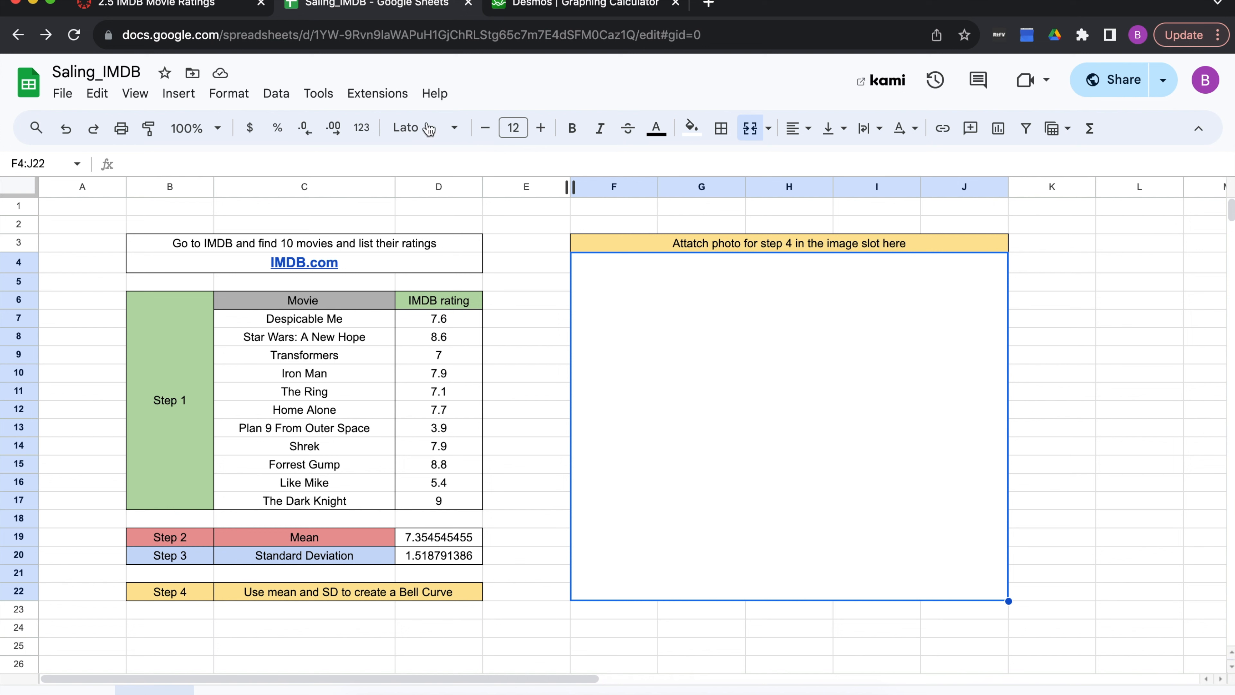
{"action": "left_click", "coordinate": [187, 98]}
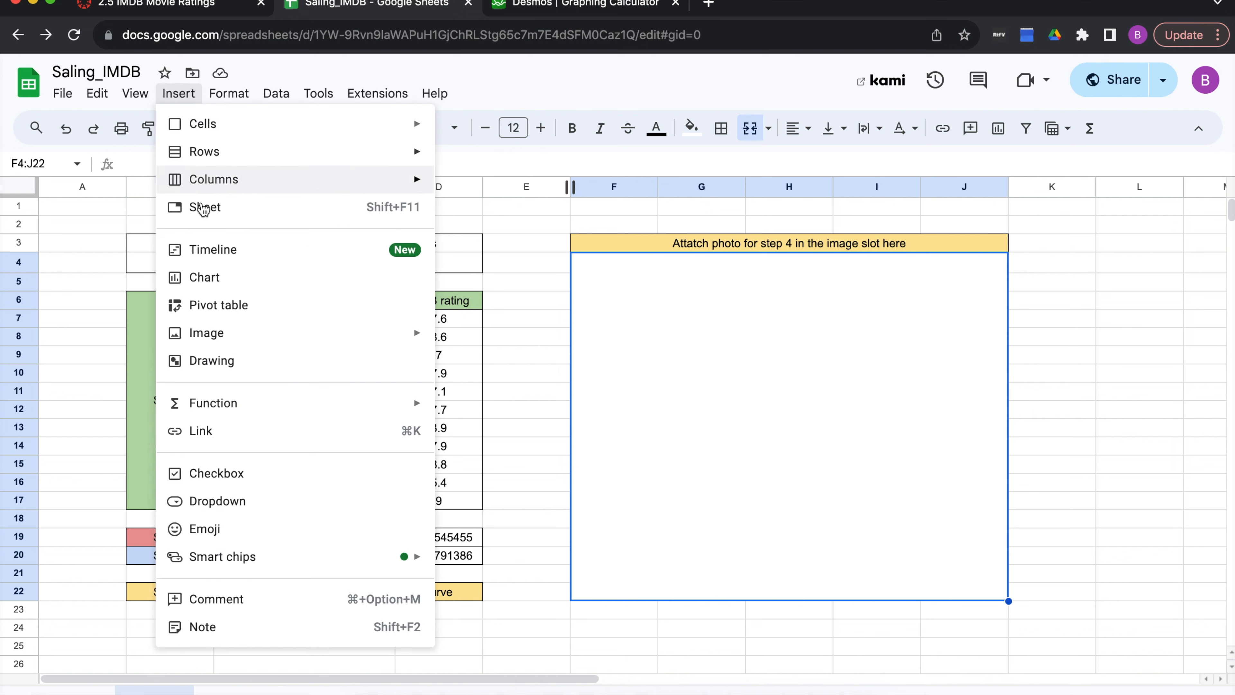
{"action": "mouse_move", "coordinate": [212, 338]}
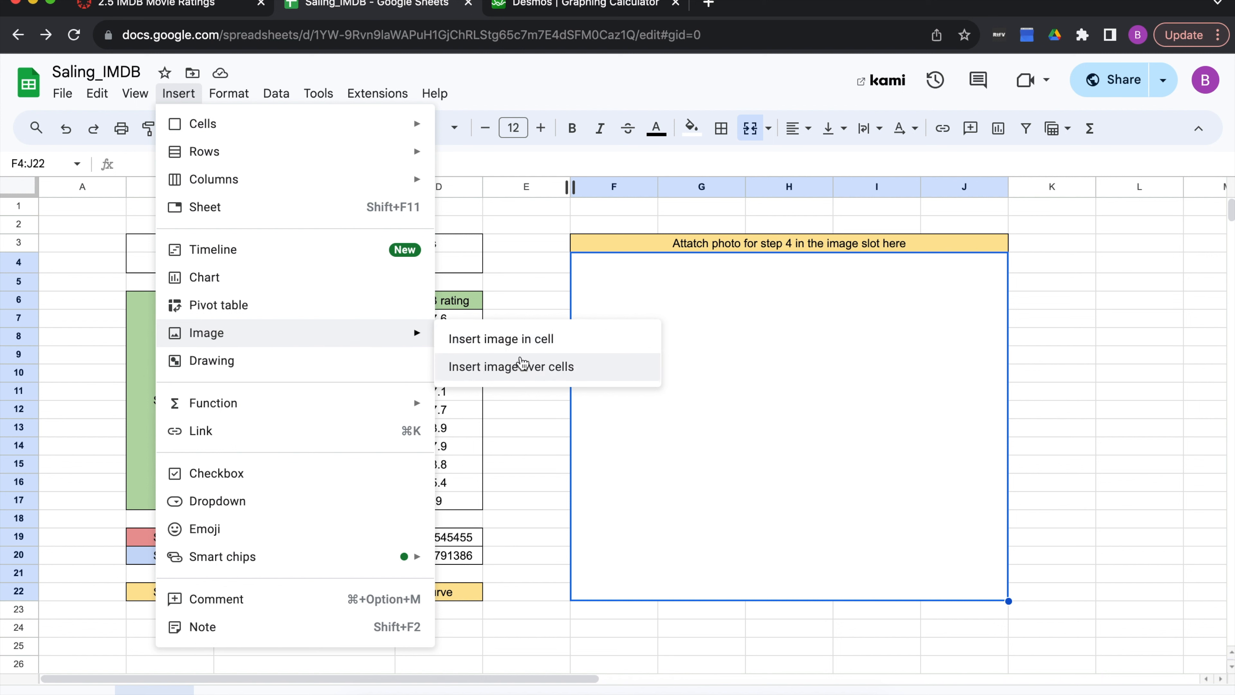
{"action": "left_click", "coordinate": [526, 341]}
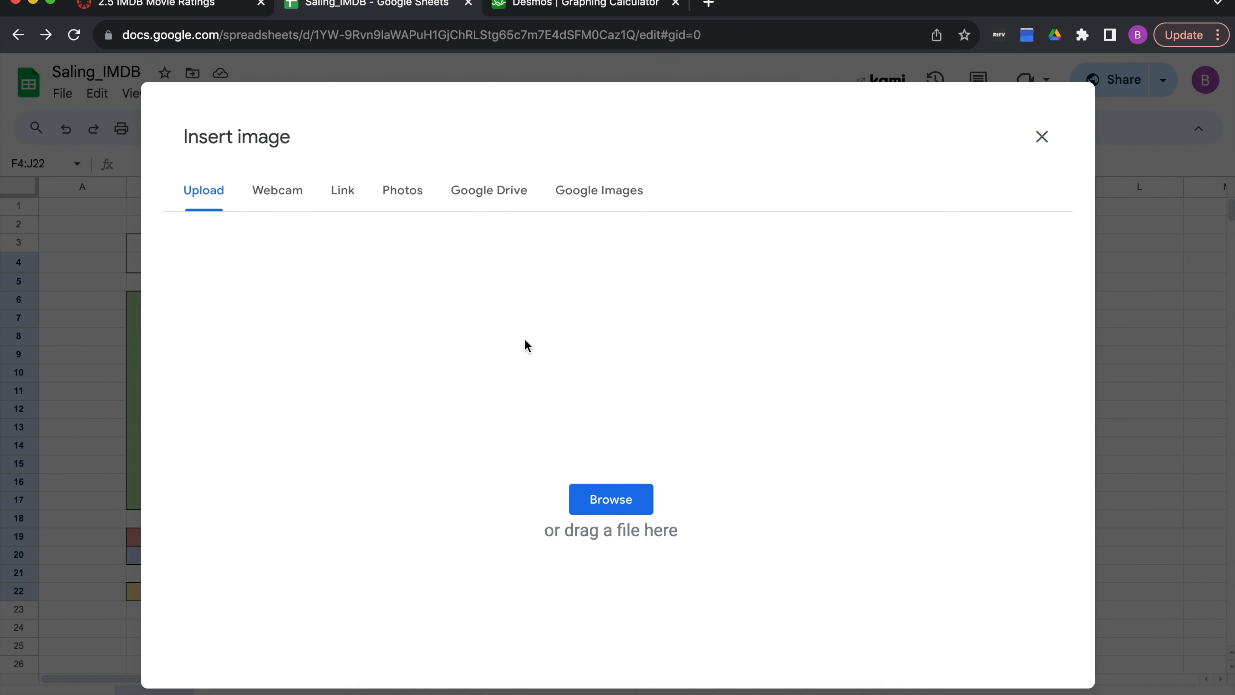
{"action": "left_click", "coordinate": [617, 493]}
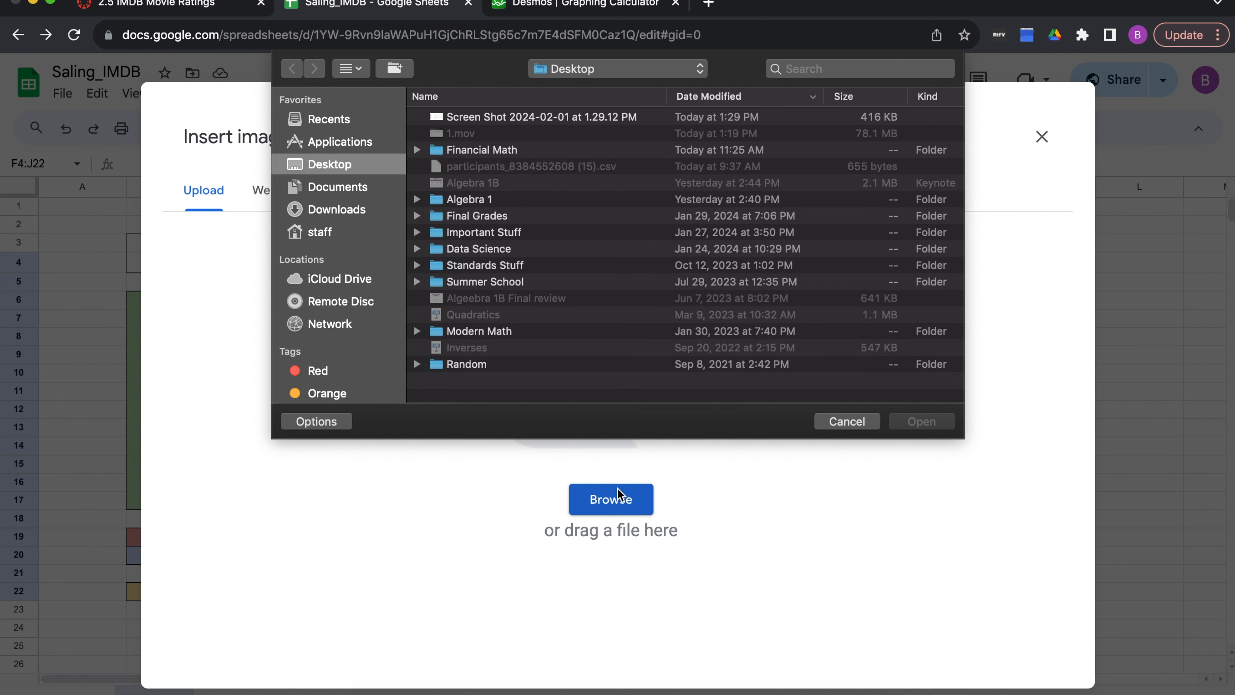
{"action": "left_click", "coordinate": [589, 118]}
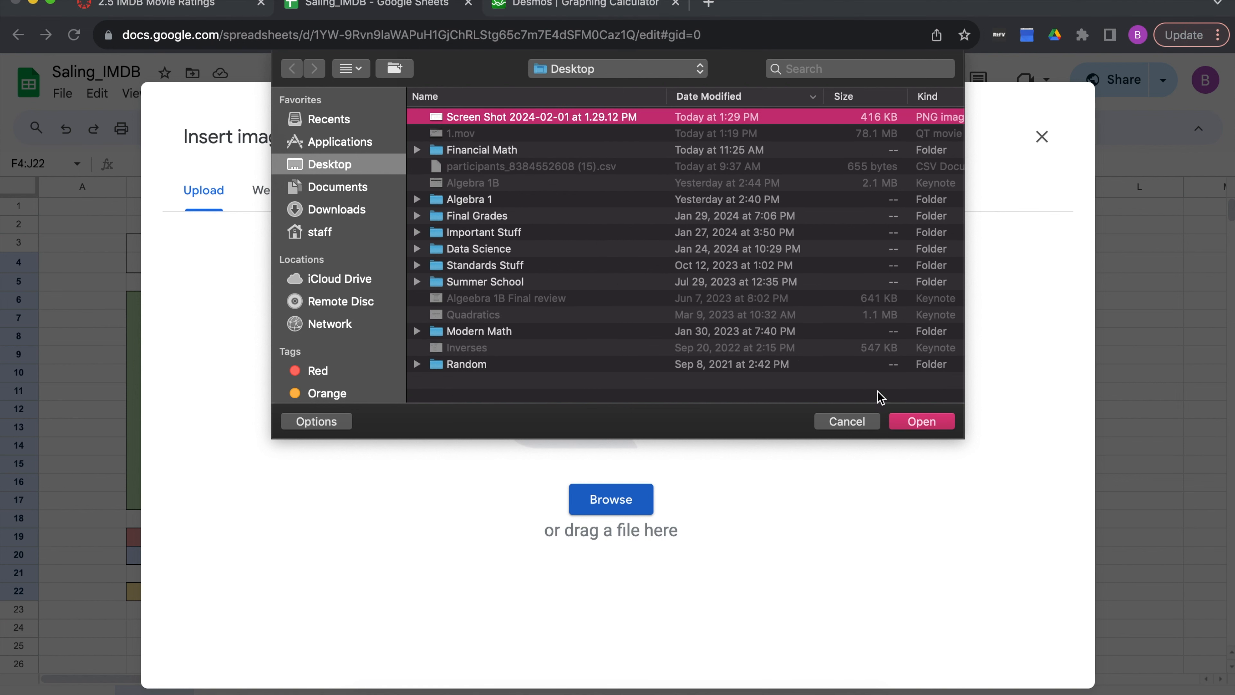
{"action": "left_click", "coordinate": [921, 422]}
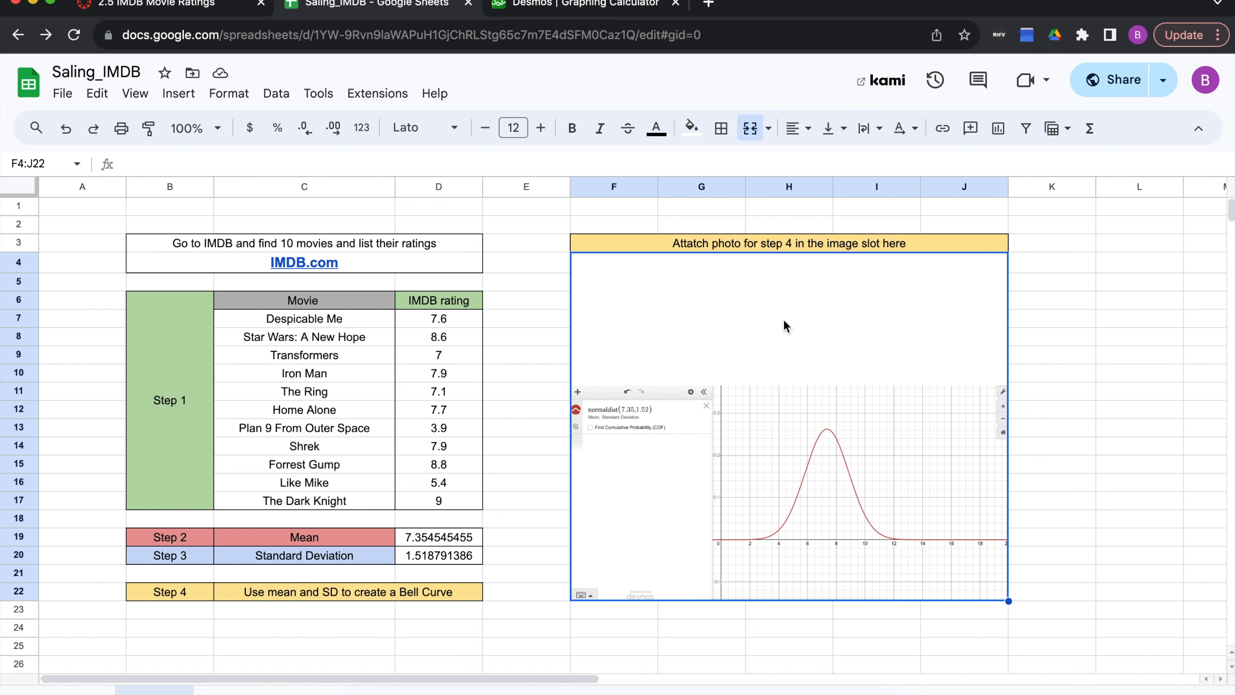
Align the bell curve image to the vertical middle of its cell and return to the 2.5 IMDB Movie Ratings assignment page.
{"action": "left_click", "coordinate": [842, 131]}
{"action": "left_click", "coordinate": [860, 161]}
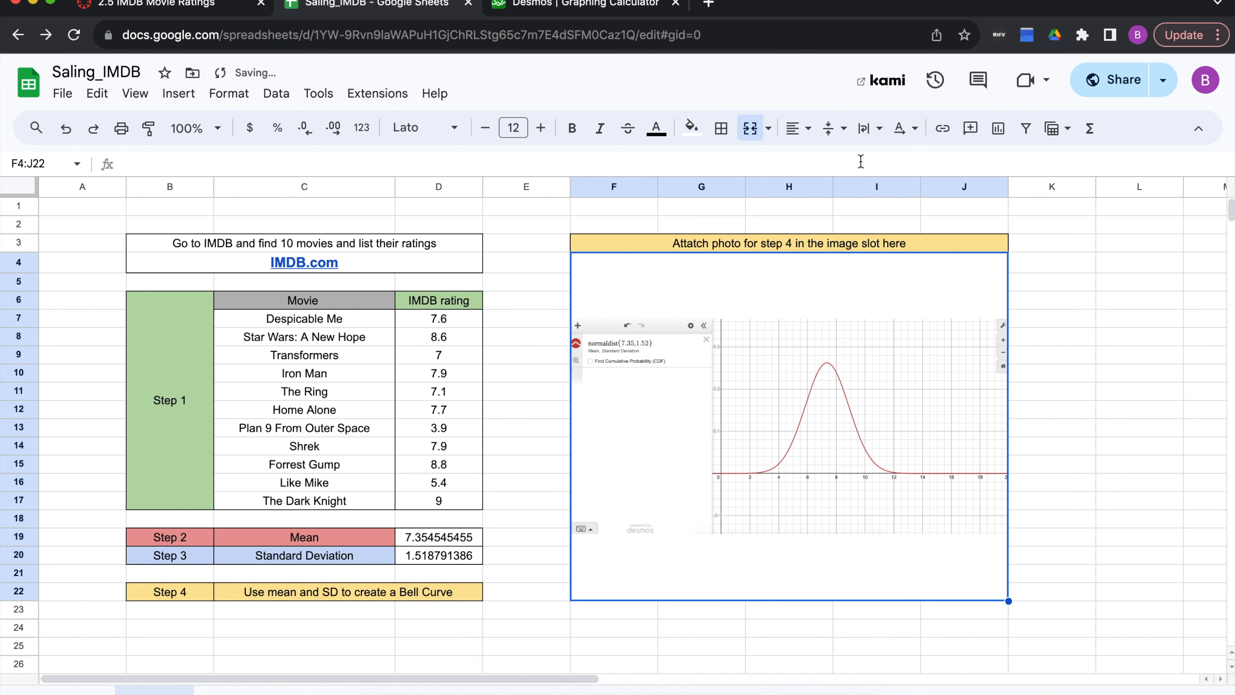
{"action": "left_click", "coordinate": [1131, 301]}
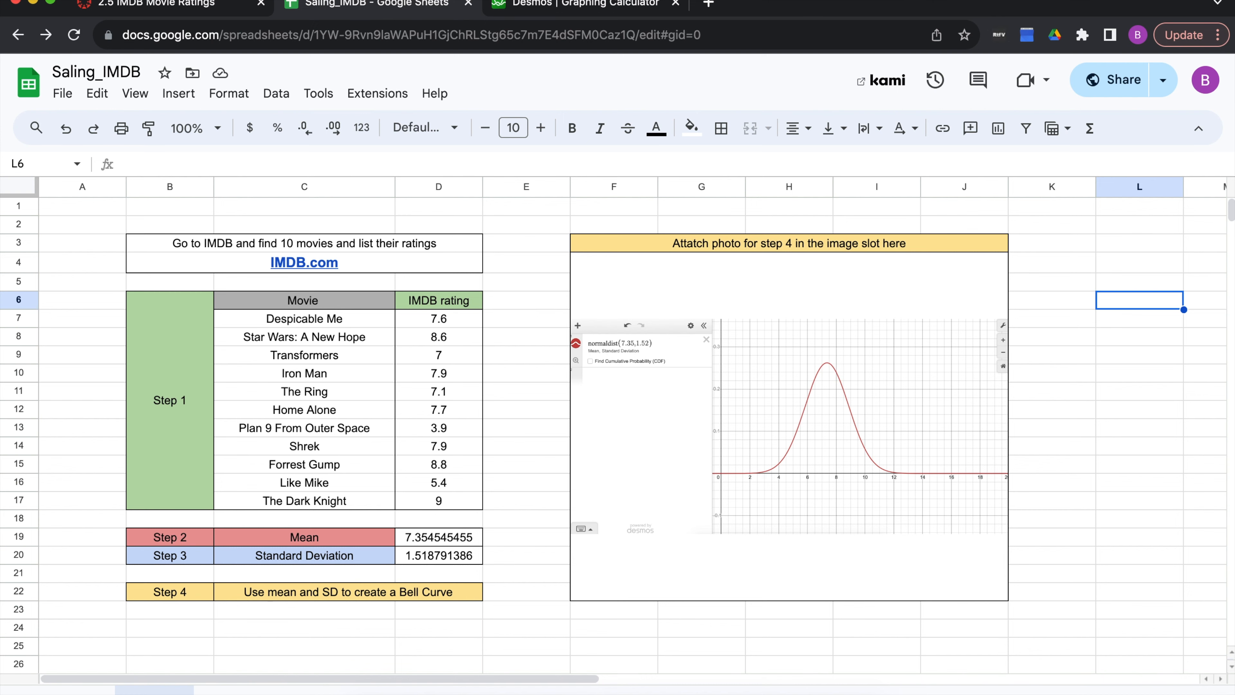
{"action": "left_click", "coordinate": [112, 10]}
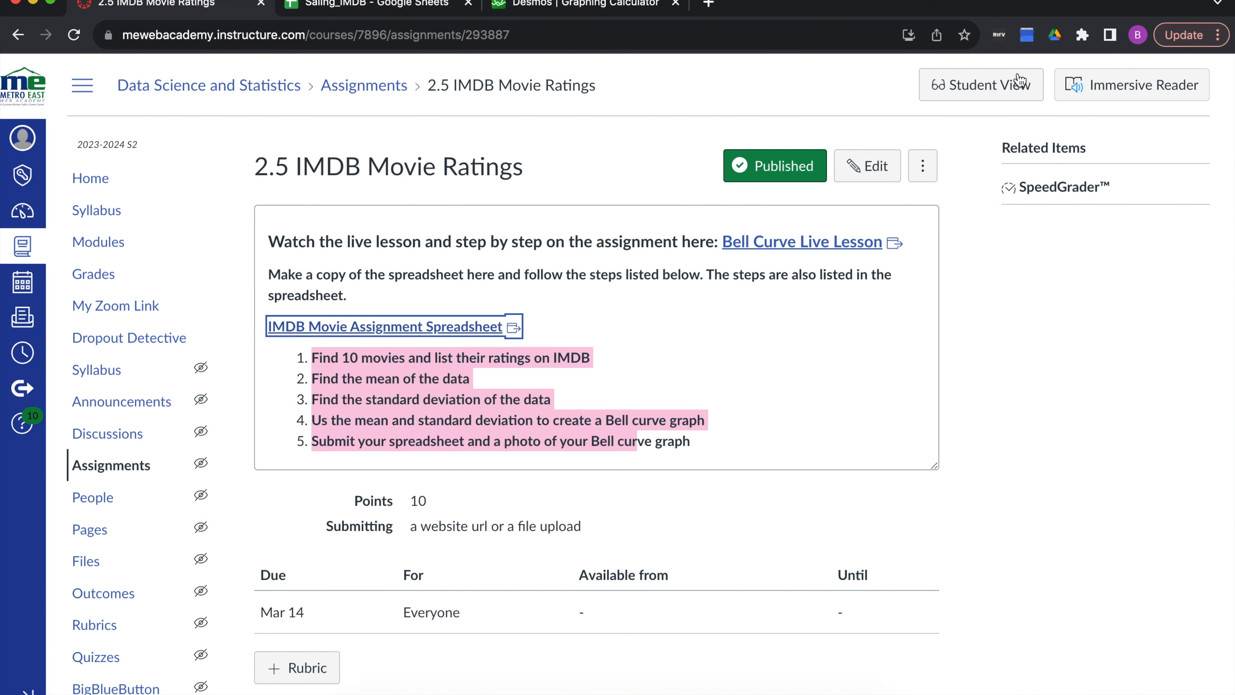
Start the 2.5 IMDB Movie Ratings assignment in Student View and choose Website URL as the submission type.
{"action": "left_click", "coordinate": [1012, 88]}
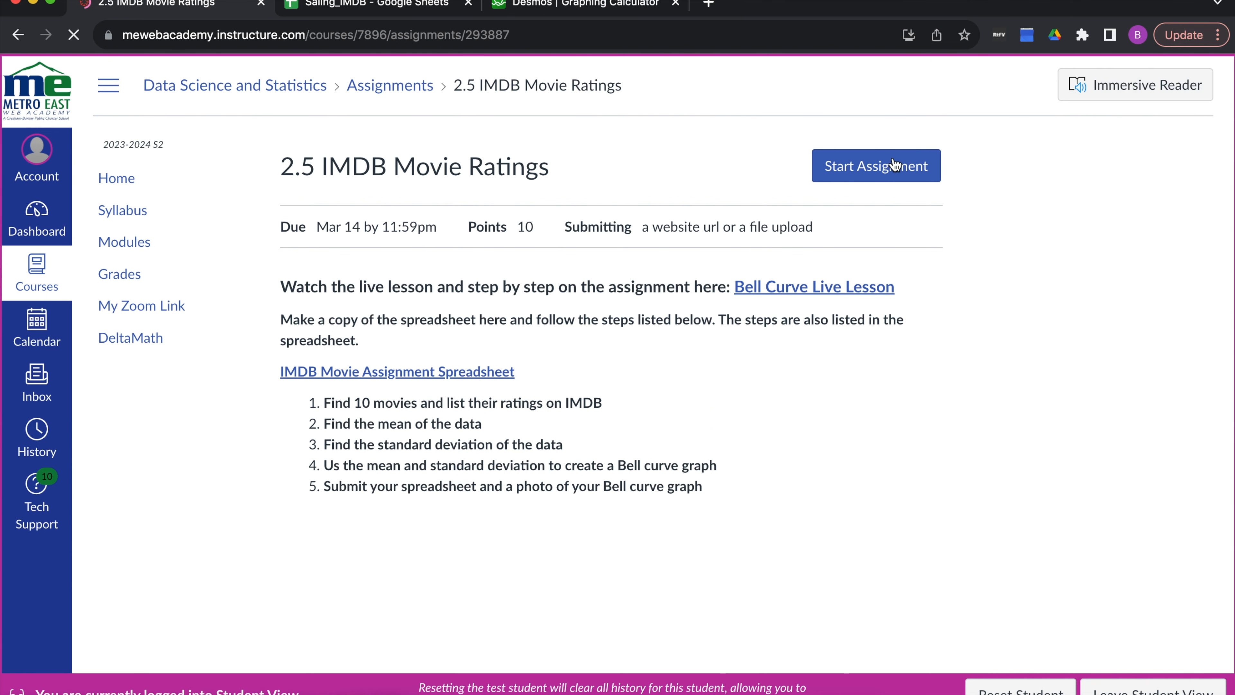
{"action": "left_click", "coordinate": [893, 166]}
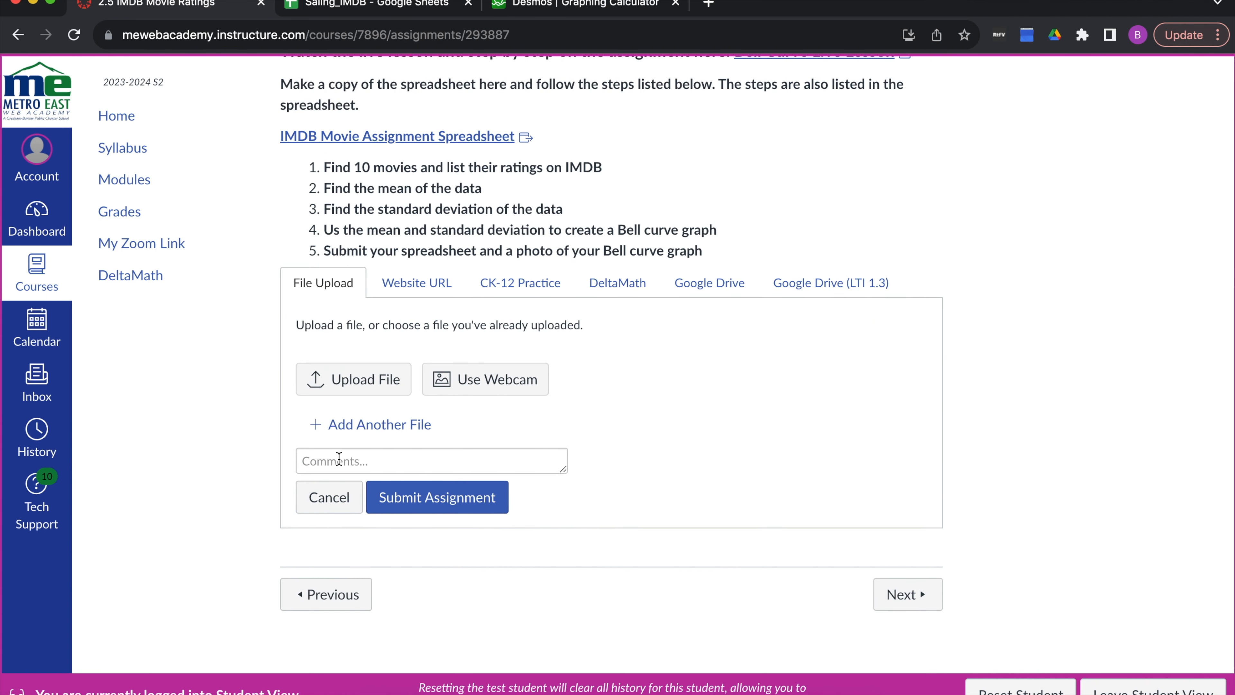
{"action": "left_click", "coordinate": [416, 283]}
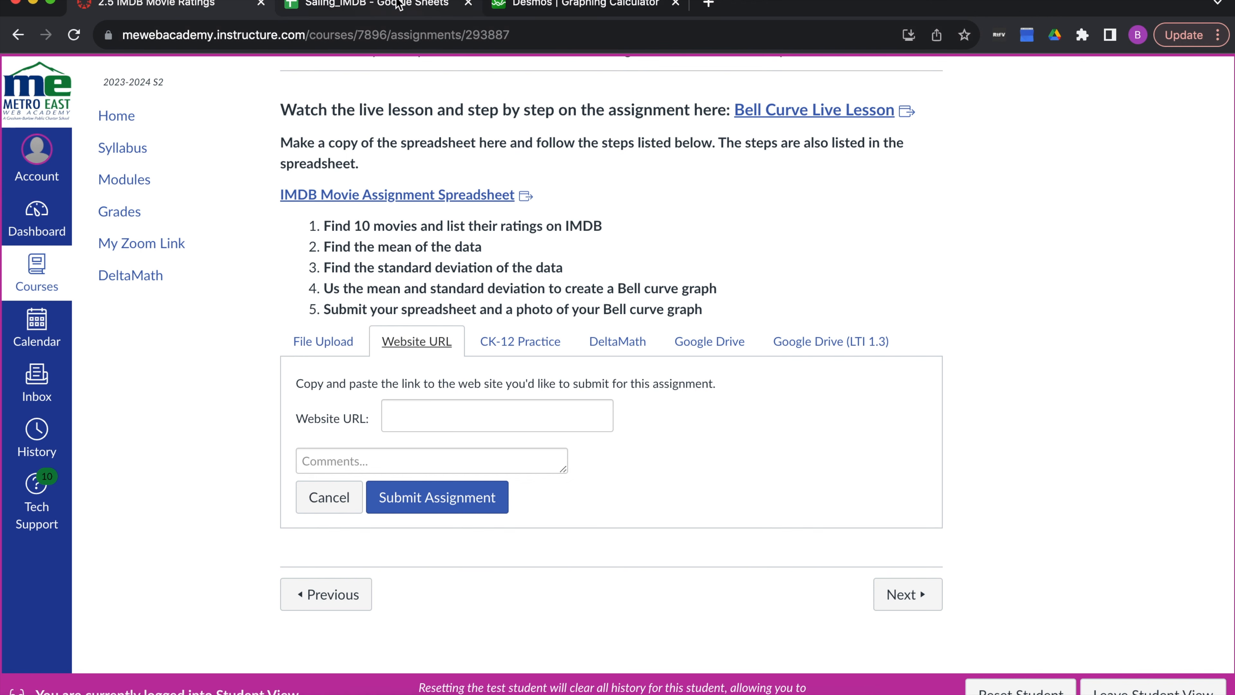
Copy the sharing link of the completed IMDB spreadsheet in Google Sheets.
{"action": "left_click", "coordinate": [406, 9]}
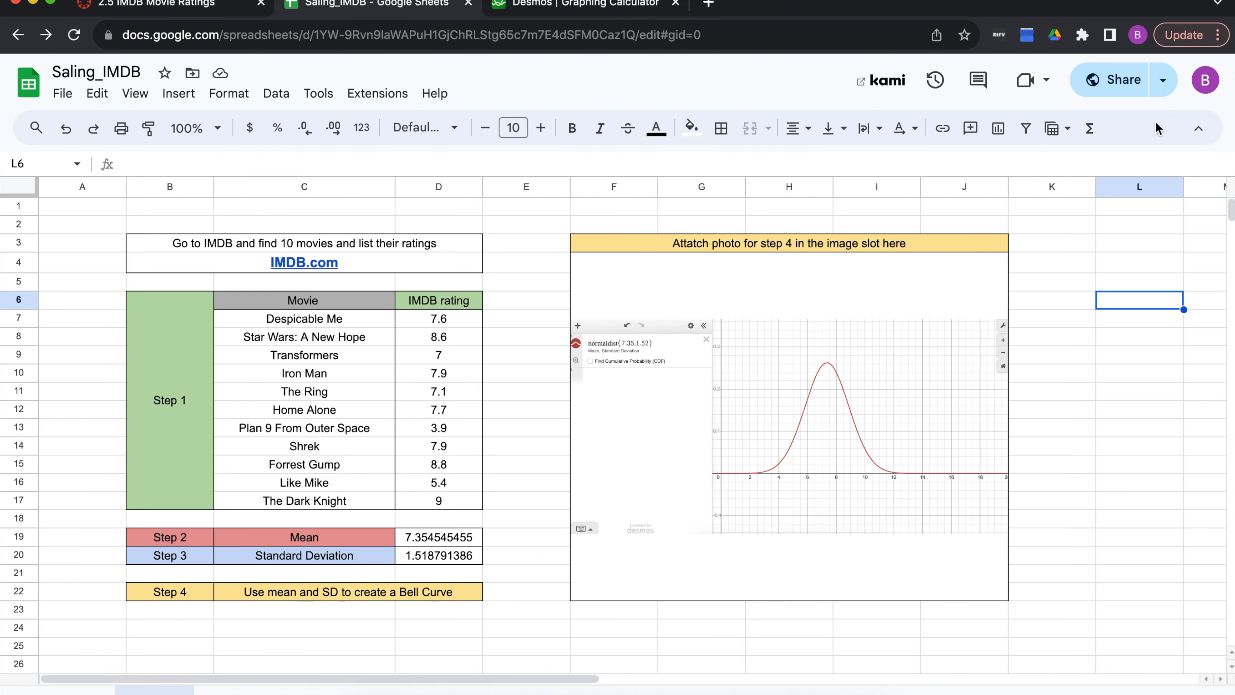
{"action": "left_click", "coordinate": [1119, 82]}
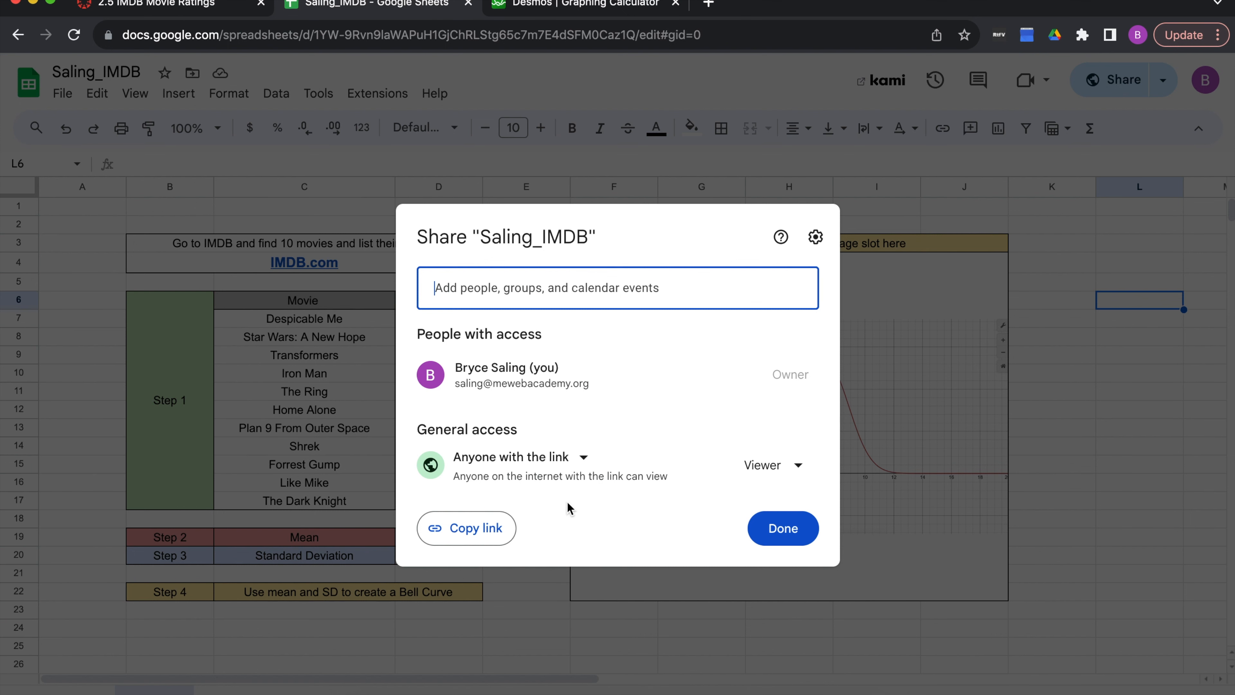
{"action": "left_click", "coordinate": [478, 544]}
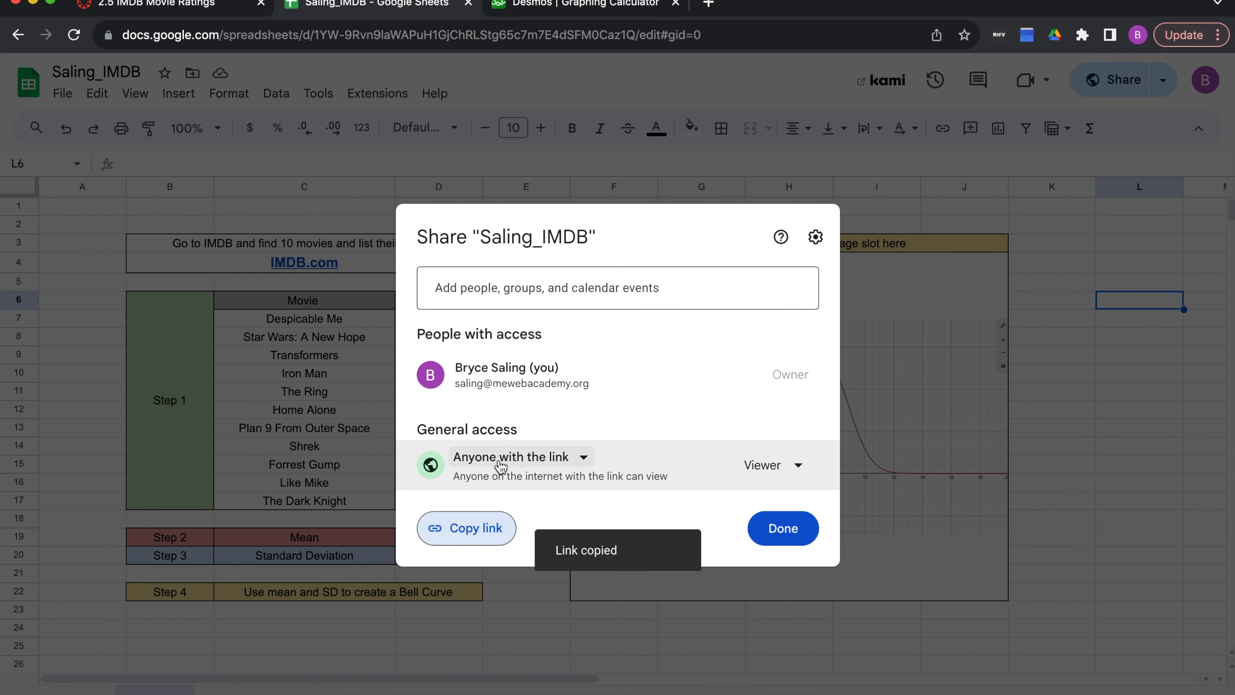
Return to the assignment in Canvas, paste the spreadsheet's sharing link as the Website URL and submit the assignment.
{"action": "left_click", "coordinate": [202, 12]}
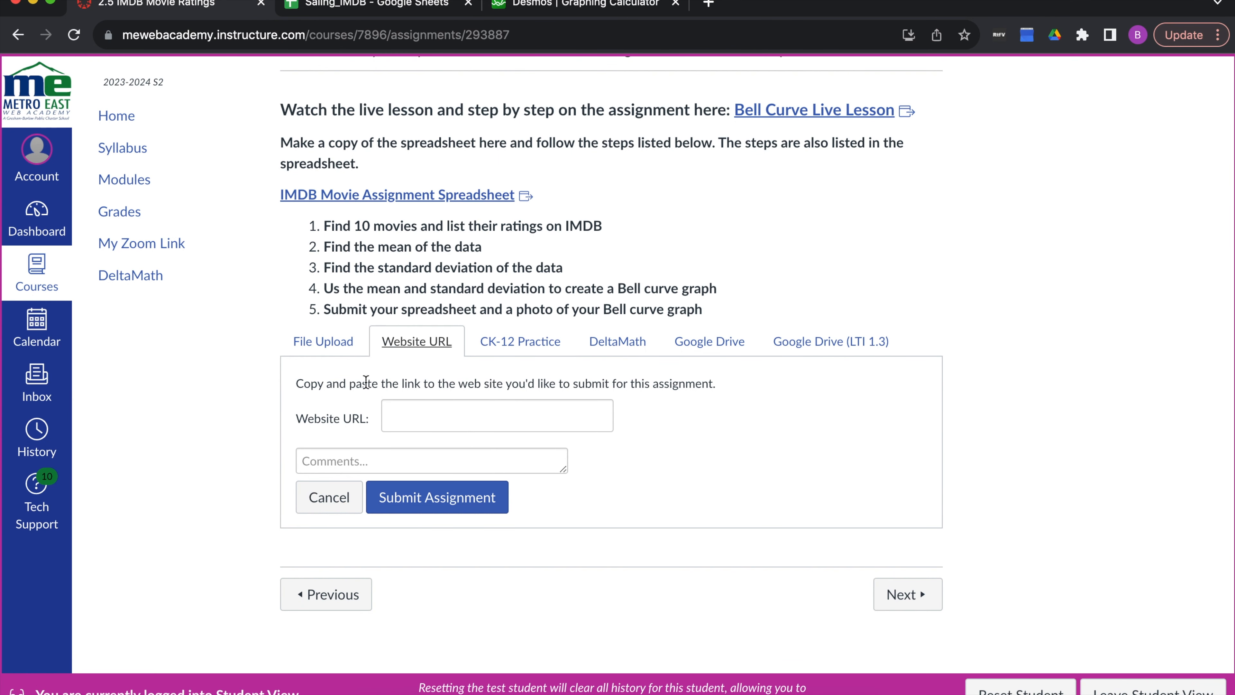
{"action": "left_click", "coordinate": [389, 417]}
{"action": "key", "text": "super+v"}
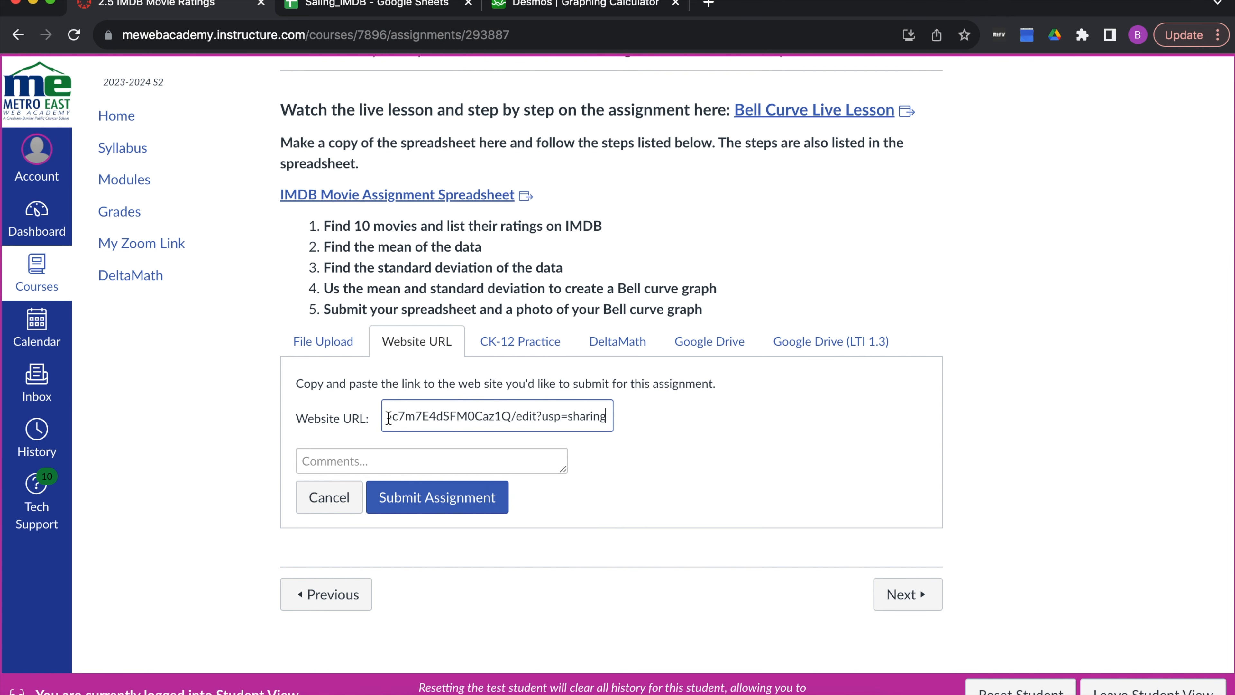
{"action": "left_click", "coordinate": [446, 499]}
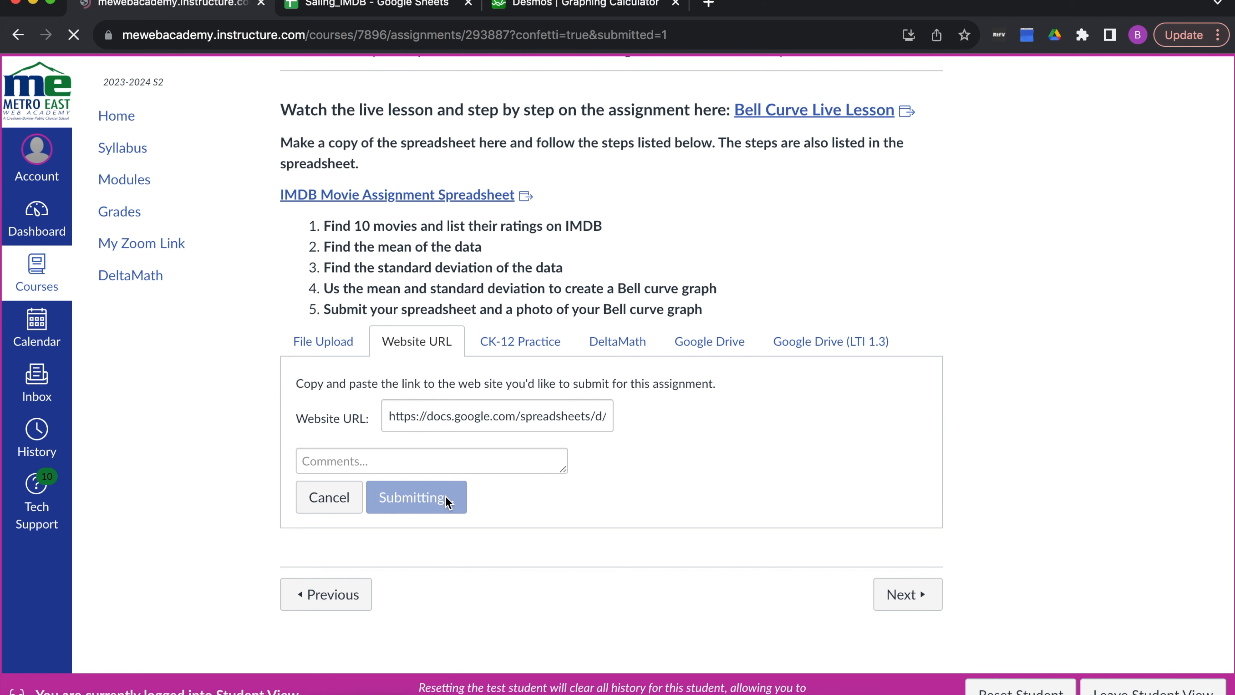